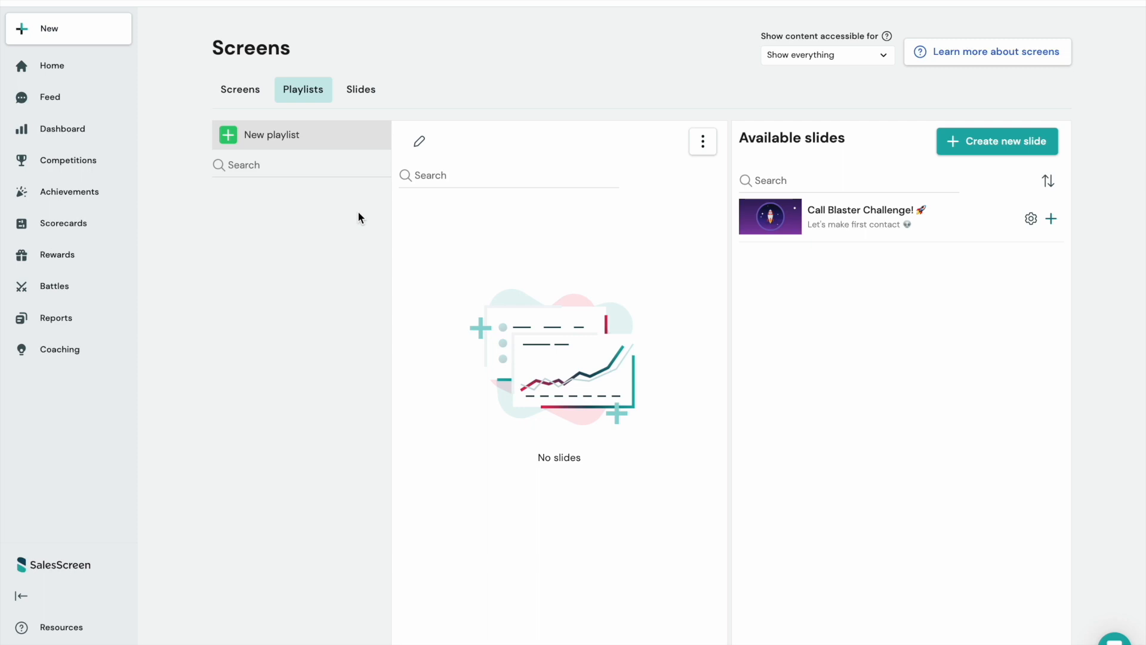
Create a new playlist named "My First Playlist"
click(319, 146)
text(My First )
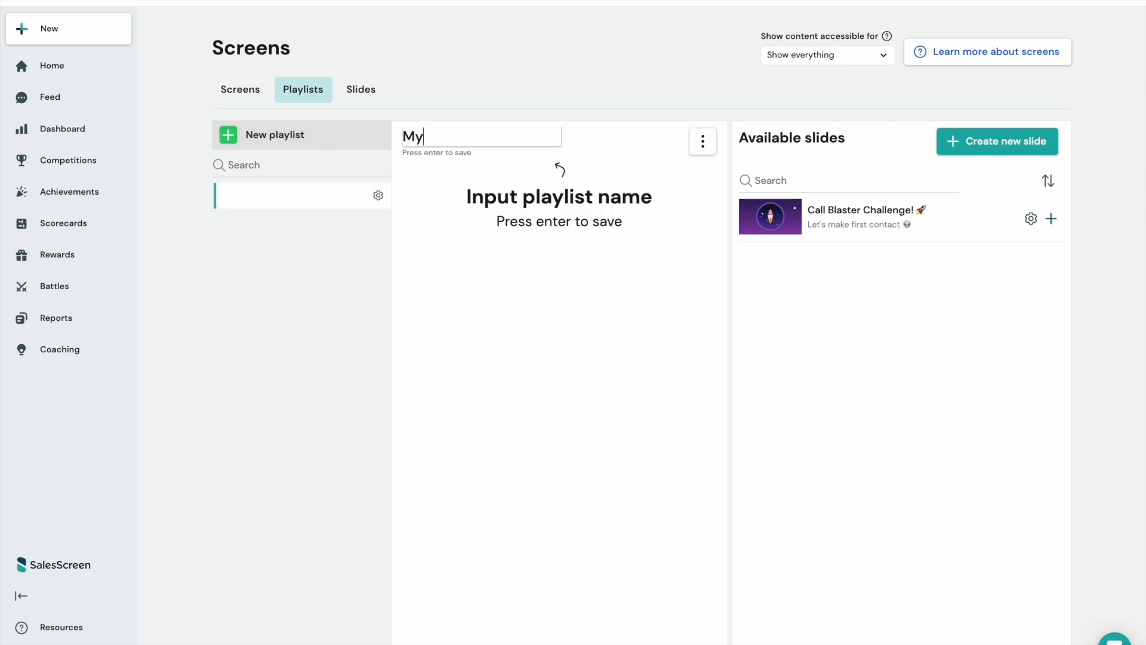
text(Playlist)
key(Return)
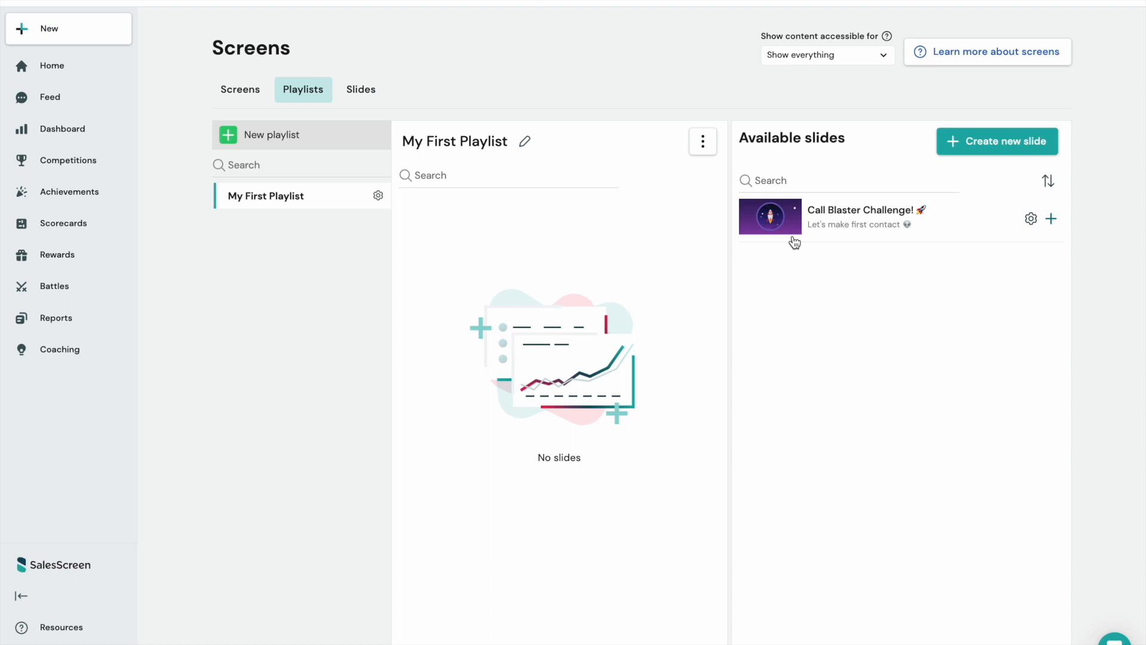
Preview the available Call Blaster Challenge! slide and add it to My First Playlist
click(1032, 219)
click(994, 257)
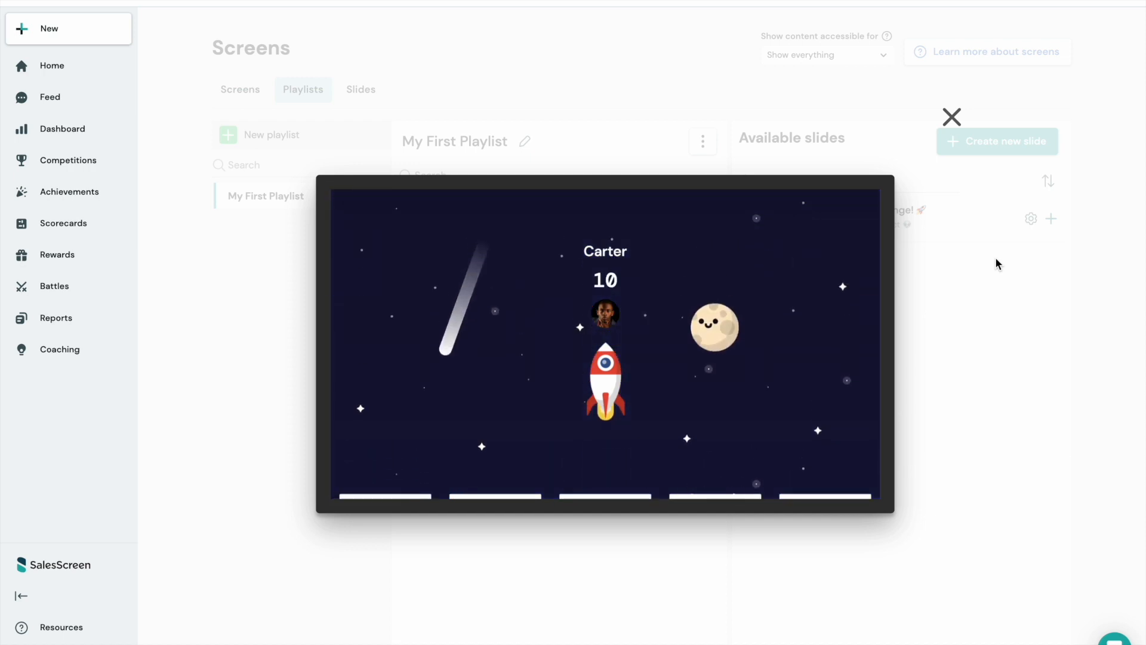
click(952, 118)
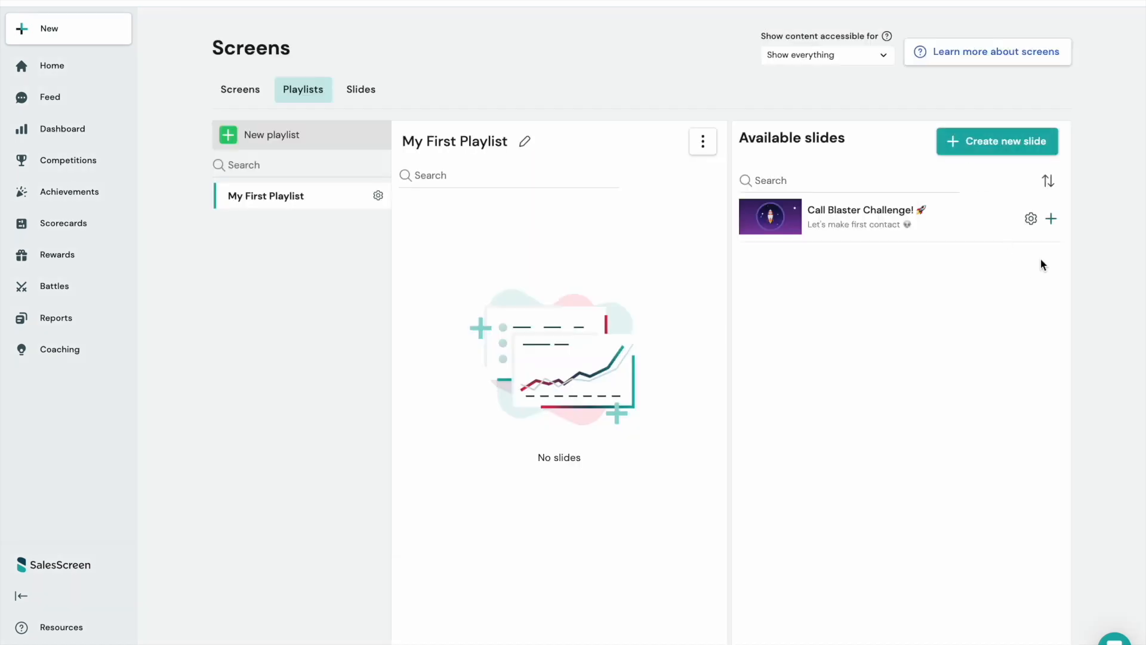
click(1052, 219)
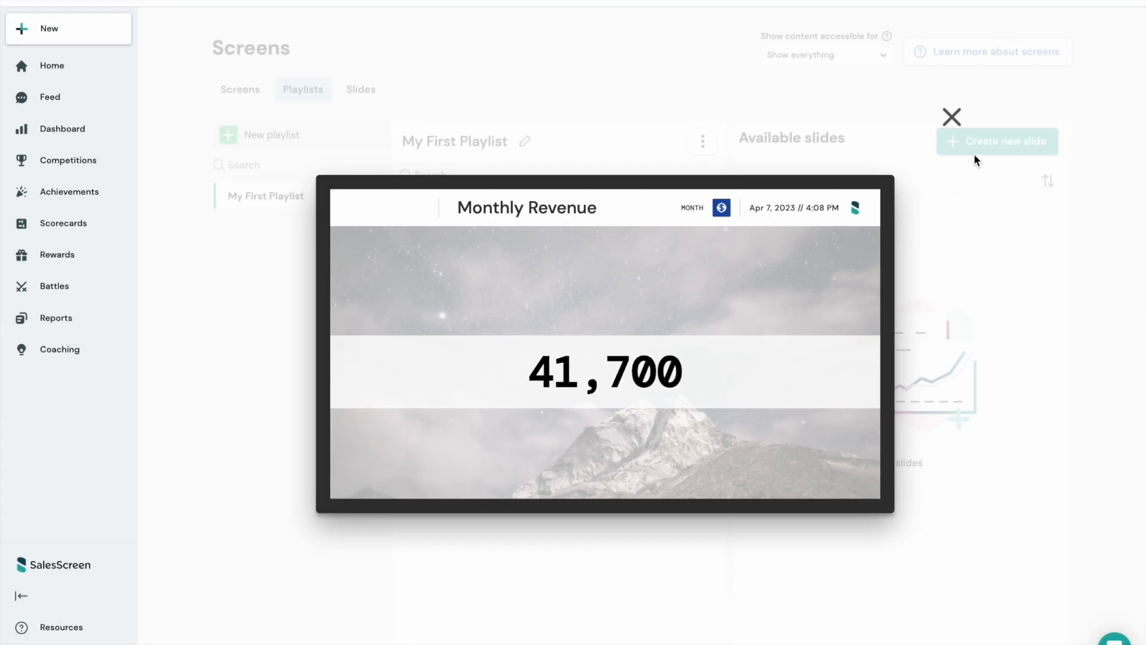
Start a new slide built from scratch that shows the Combined Value function in the Countup layout
click(951, 116)
click(1015, 145)
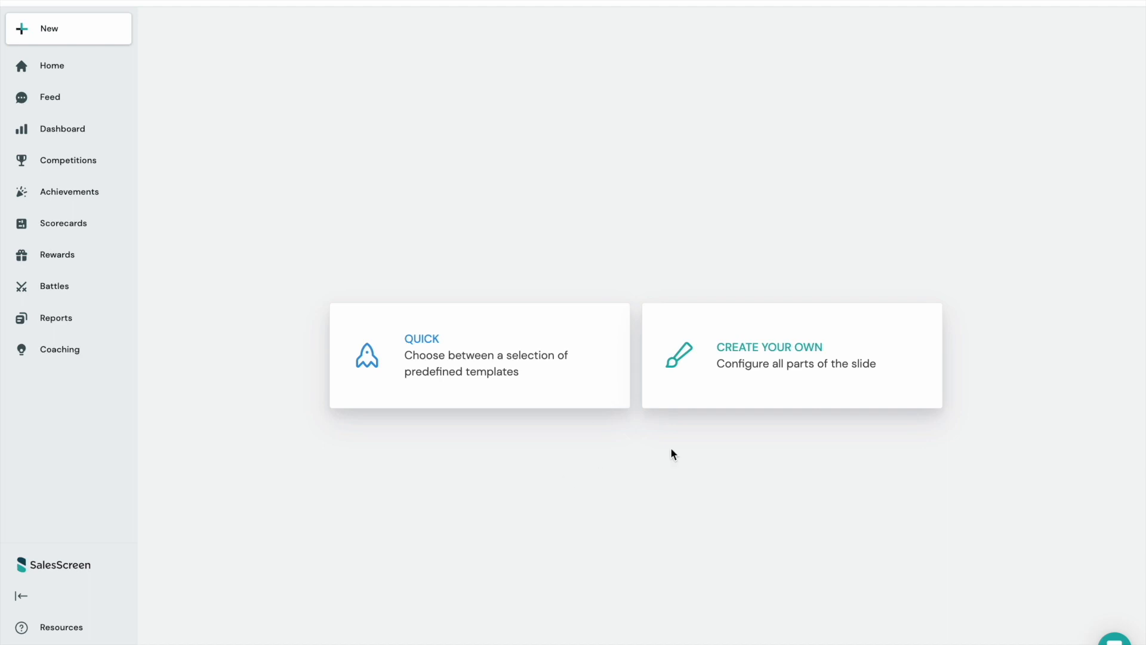
click(728, 389)
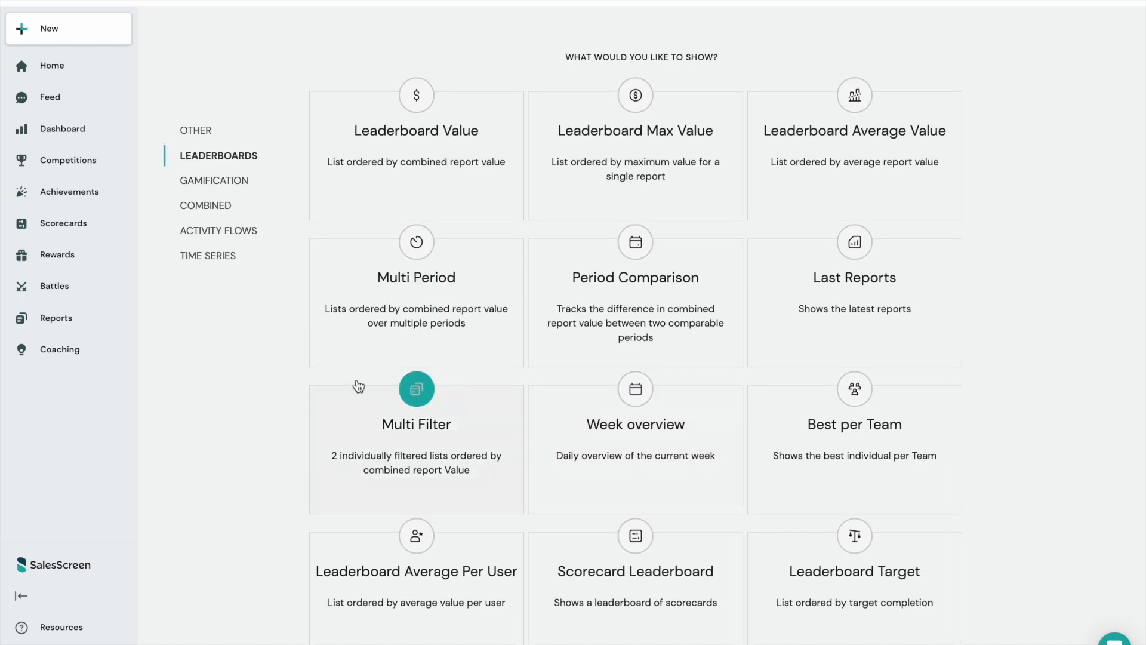
click(232, 204)
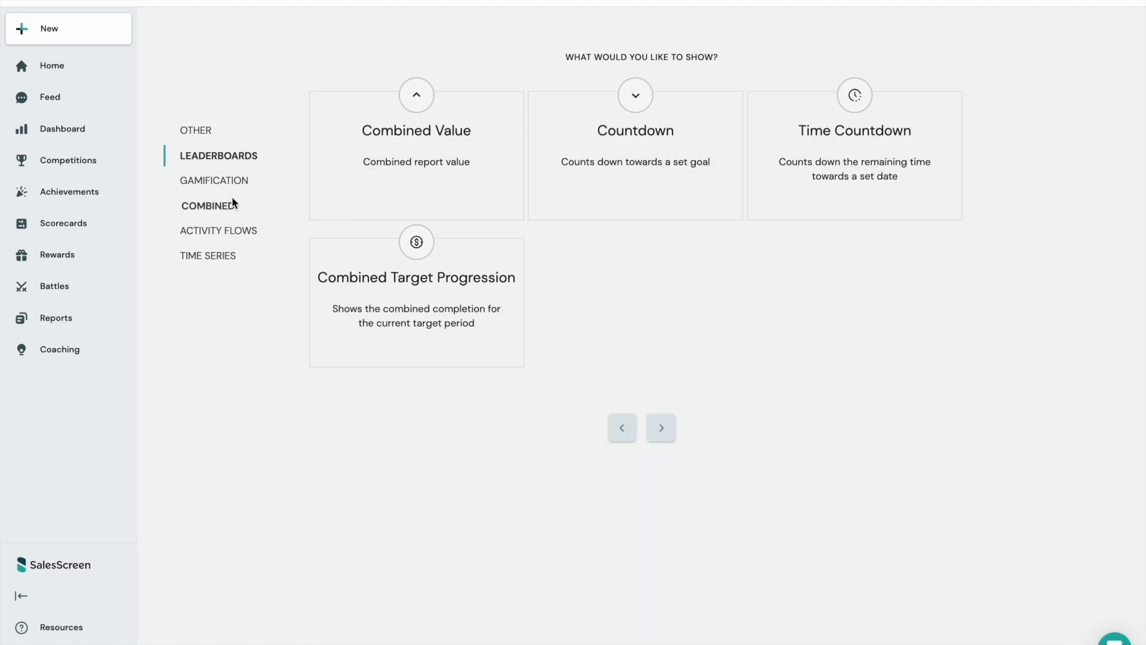
click(395, 178)
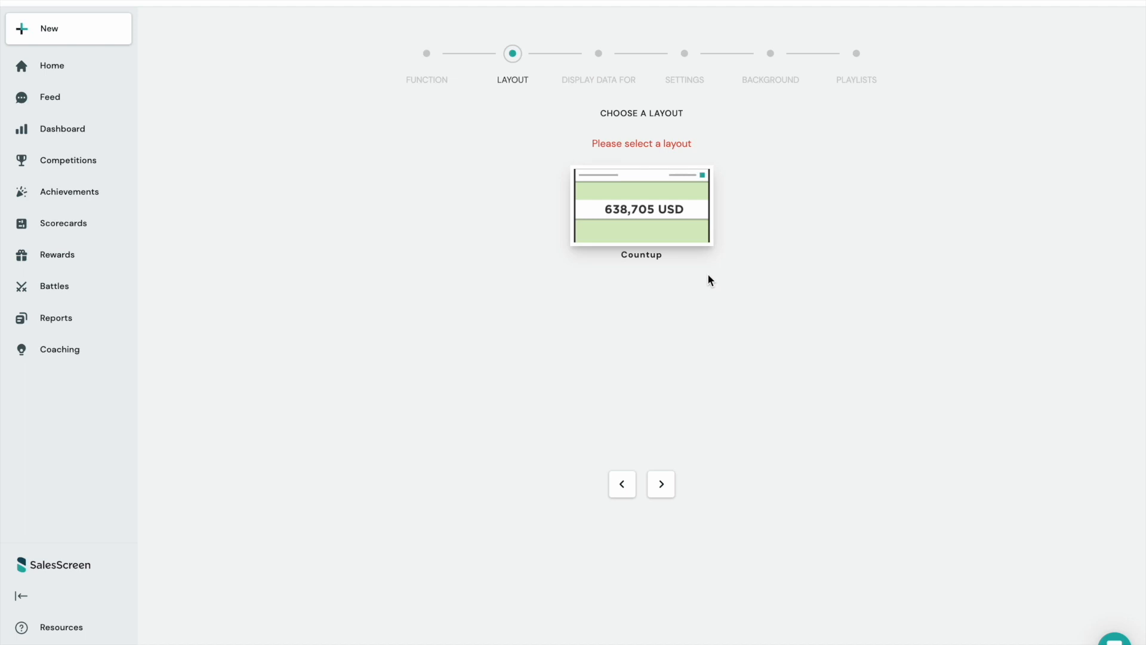
click(689, 239)
Keep the slide's data filter on Include All and proceed to the slide settings
click(622, 171)
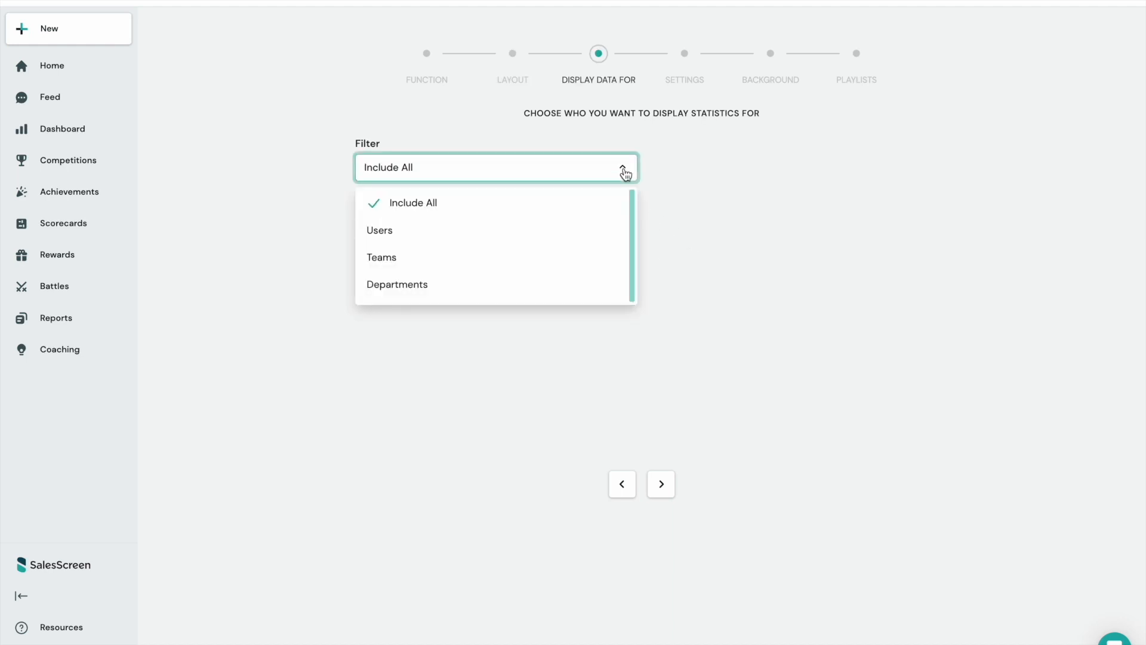
click(567, 207)
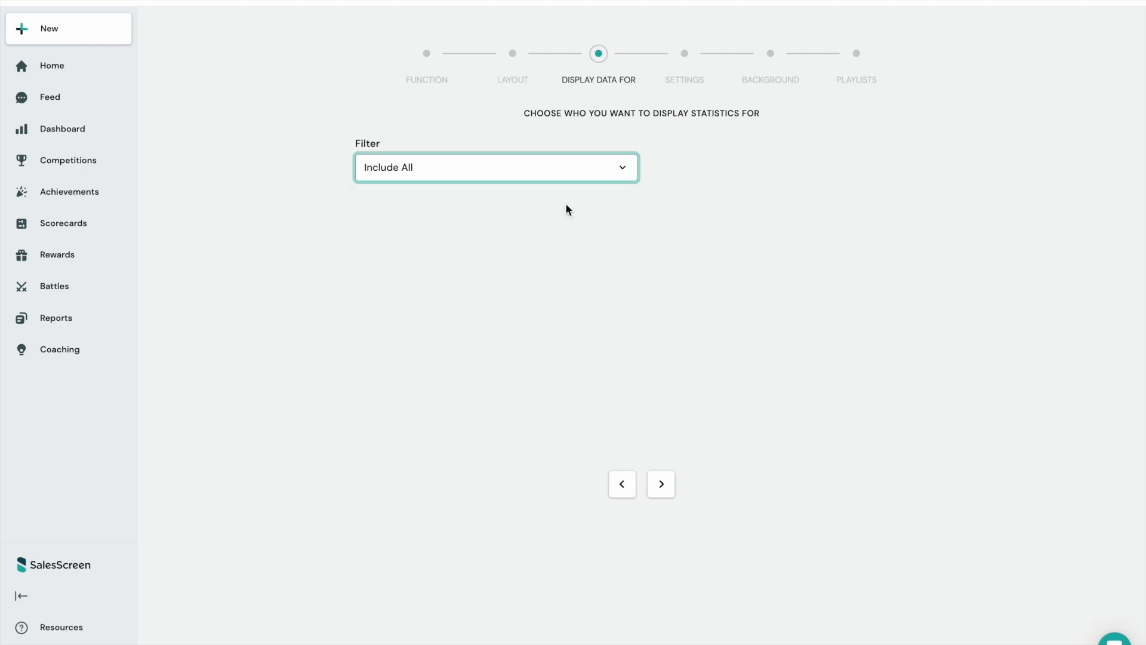
click(664, 481)
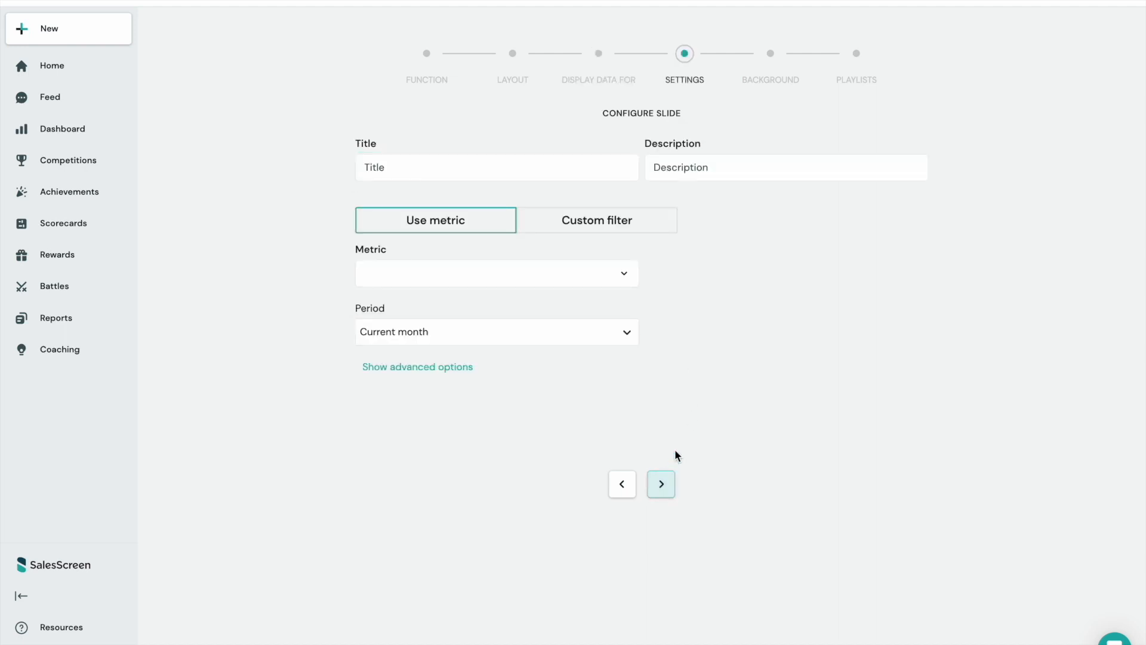
Enter "Monthly Revenue" as both the title and the description of the slide
click(549, 169)
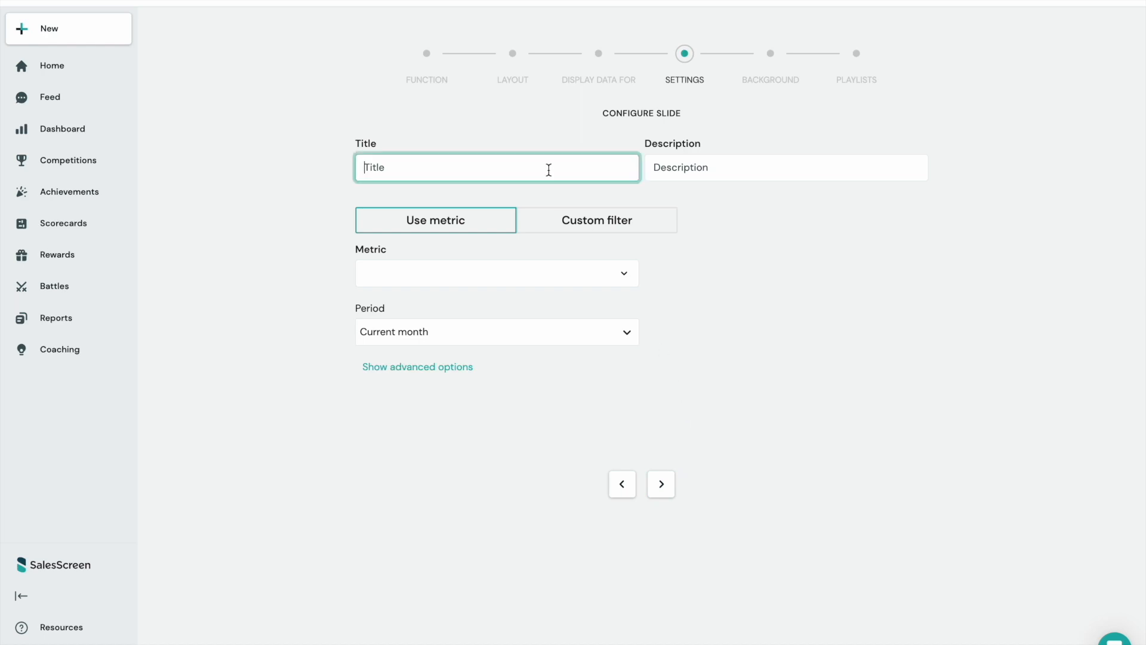
text(Monthly Revenue)
drag(542, 169, 376, 146)
key(ctrl+c)
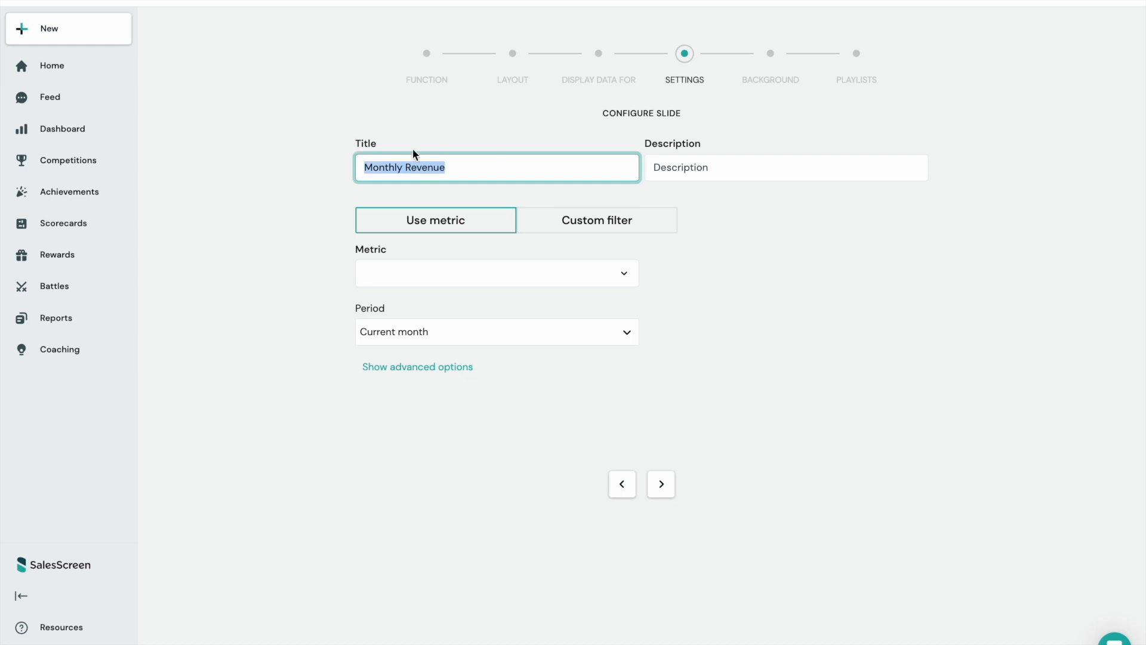
click(770, 173)
key(ctrl+v)
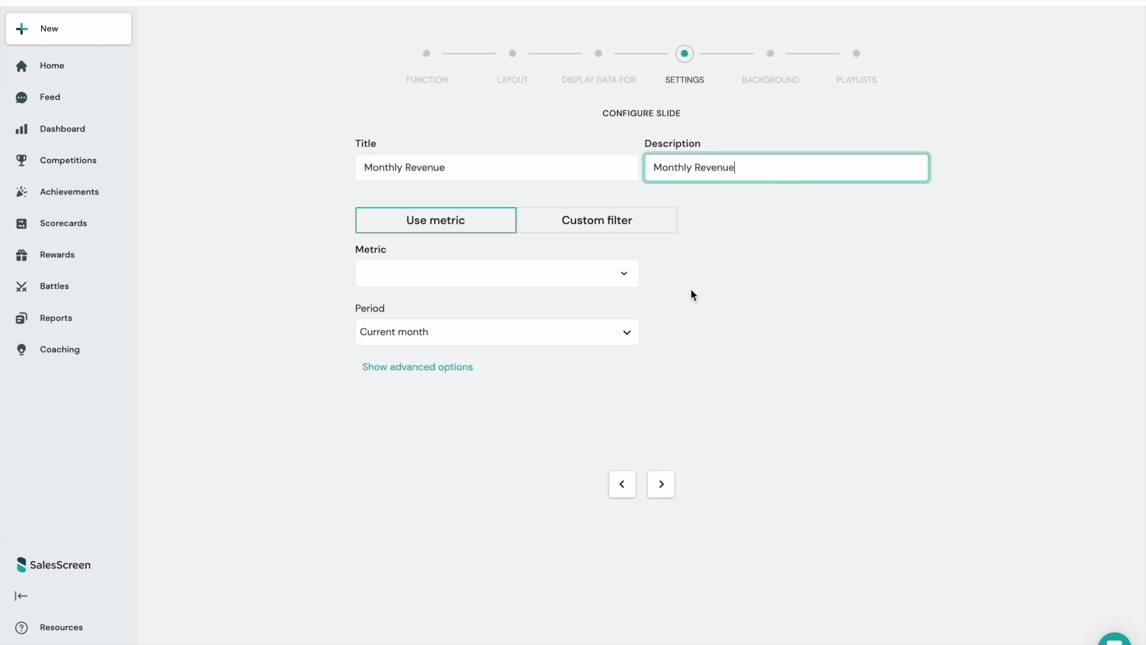
Look at the metric choices and the custom filter options, including Activities, and return to using a metric
click(630, 280)
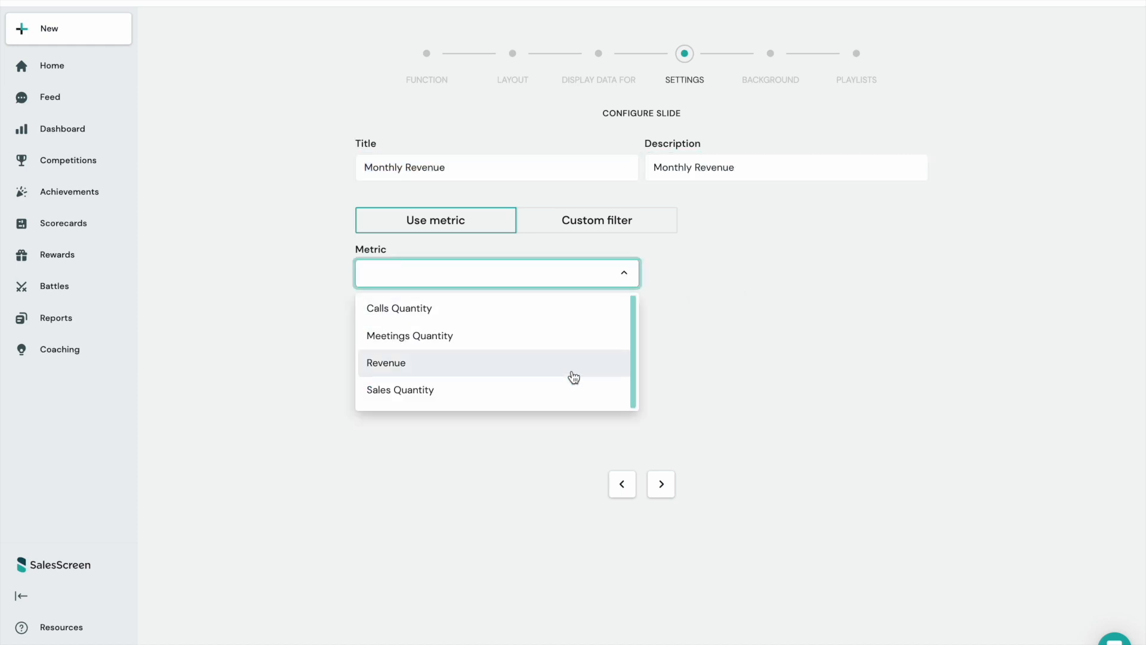
click(613, 223)
click(766, 291)
click(779, 233)
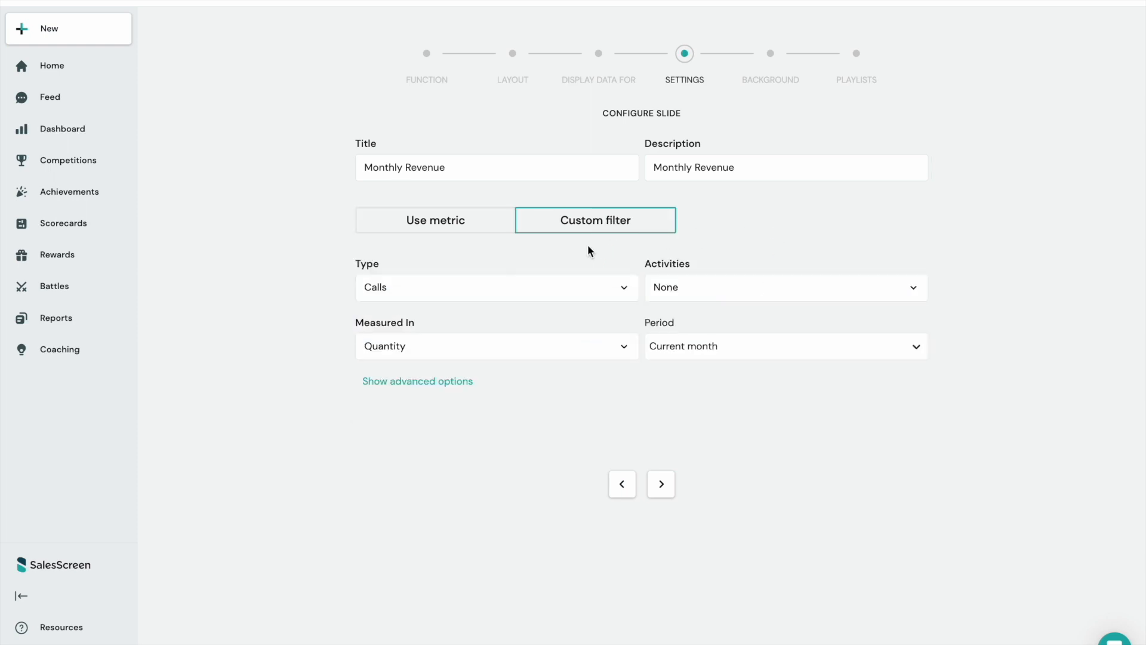
click(432, 230)
Set the slide's metric to Revenue, keep the period on Current month, and proceed to the background choice
click(594, 277)
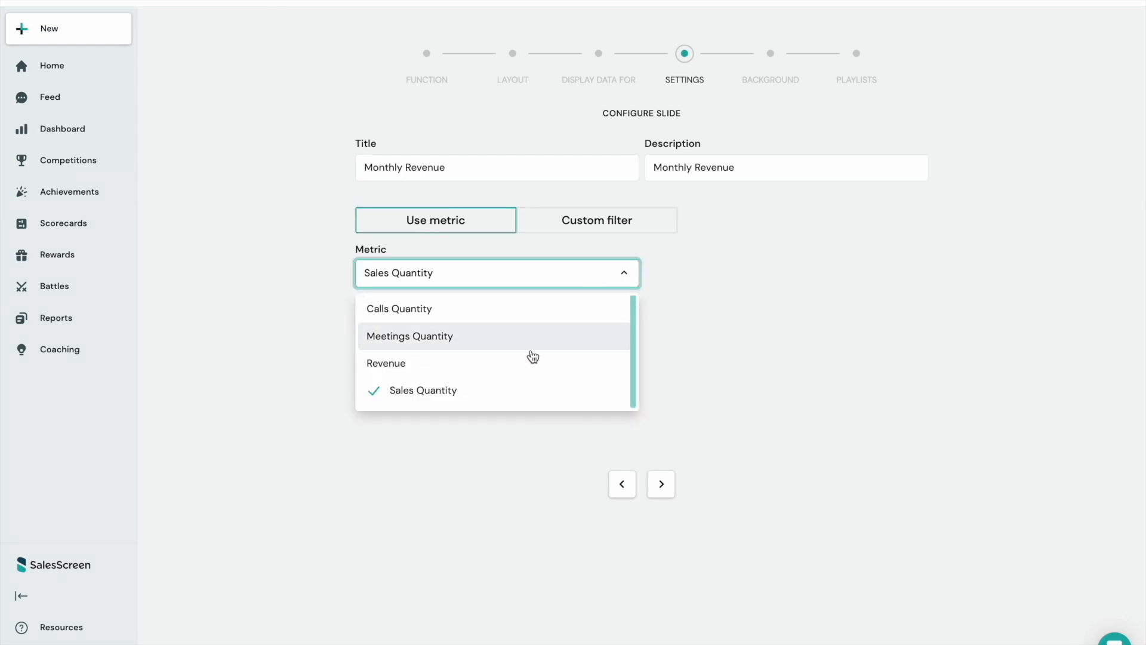
click(519, 365)
click(632, 333)
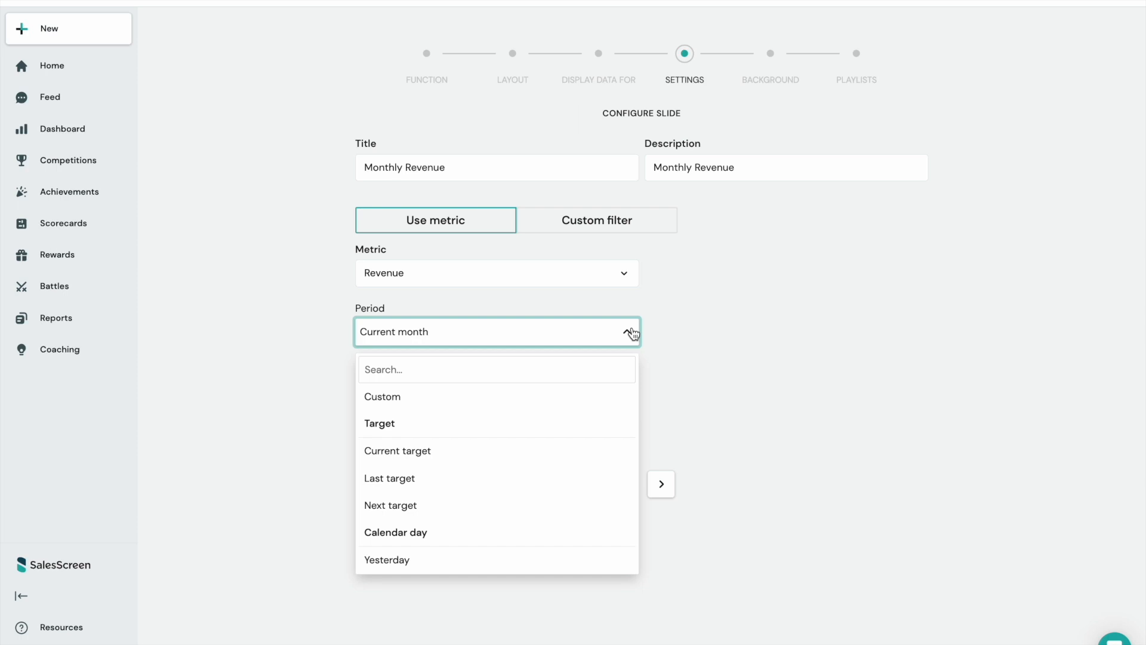
click(632, 333)
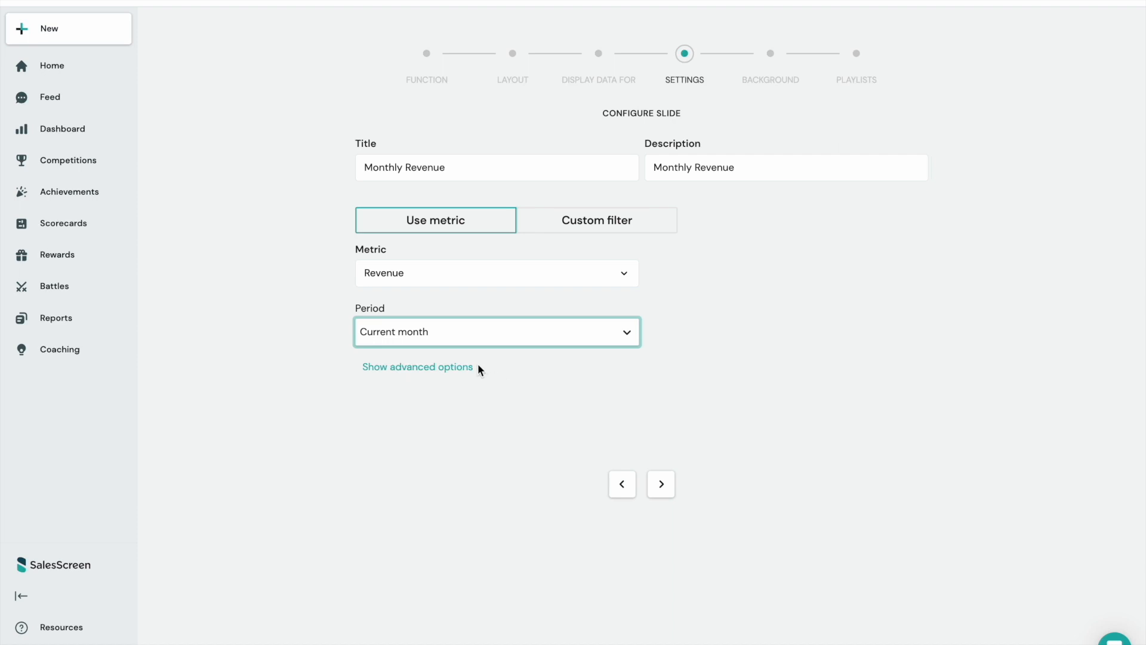
click(662, 485)
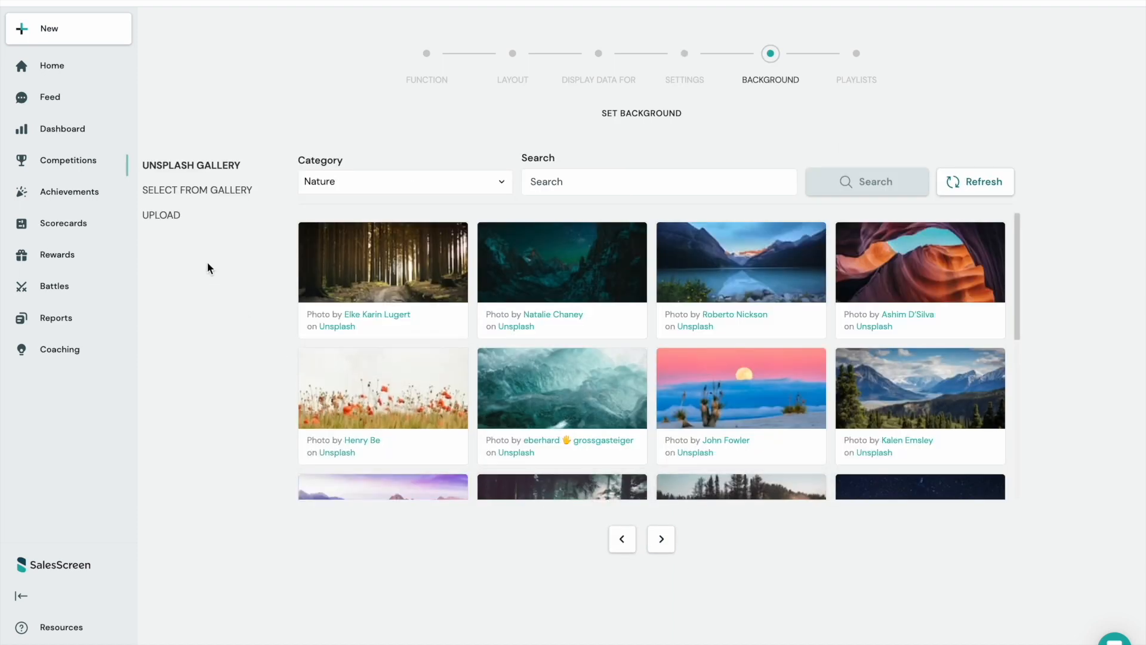
Check the upload and built-in gallery backgrounds, and choose the snowy mountain under a cloudy night sky from the Unsplash Nature photos
click(181, 216)
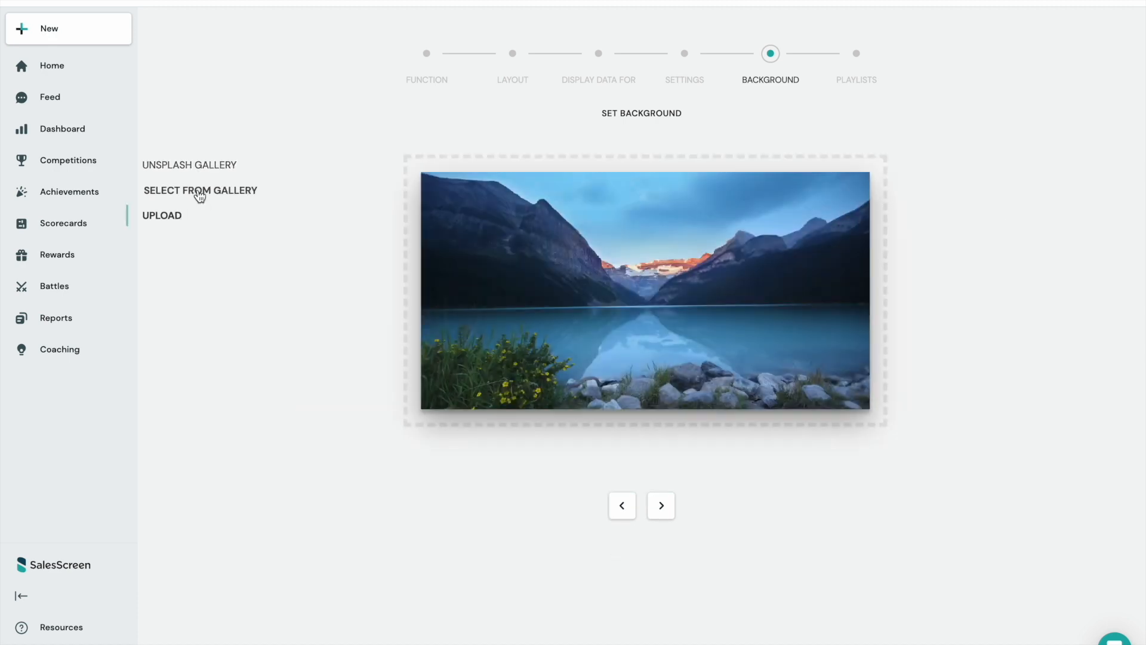
click(200, 194)
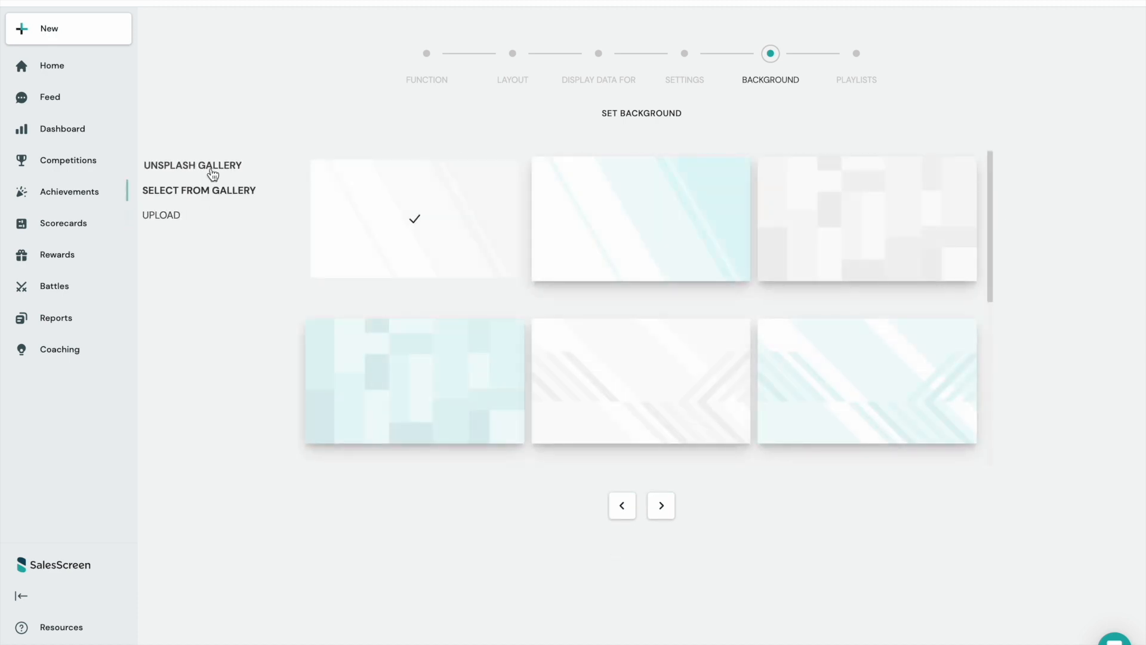
click(213, 173)
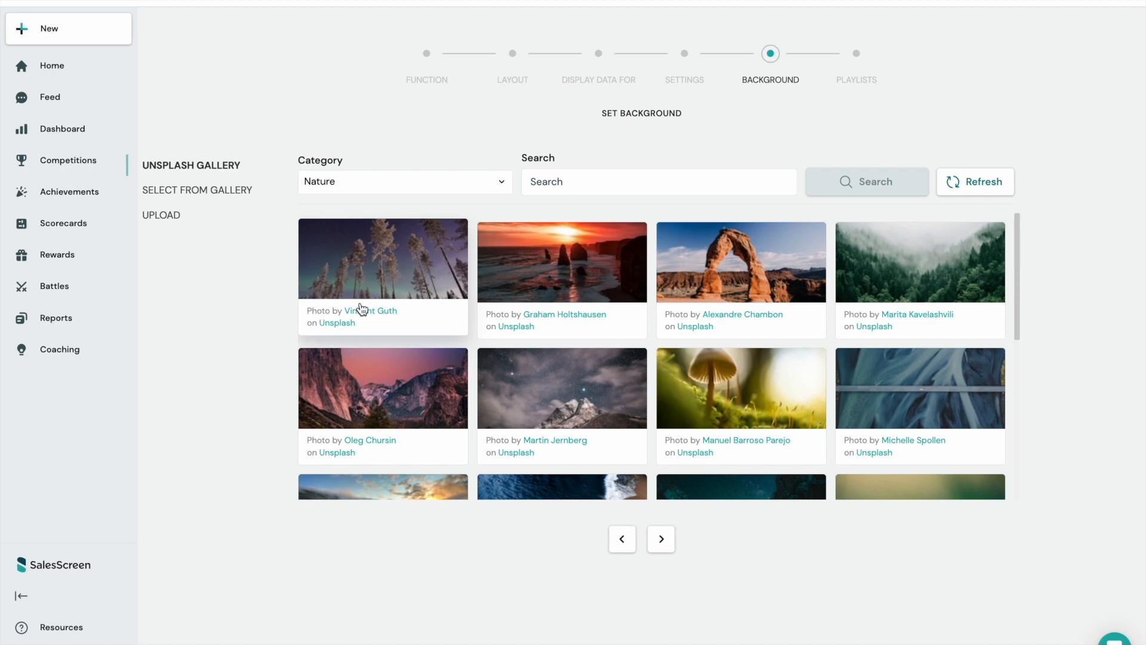
click(597, 421)
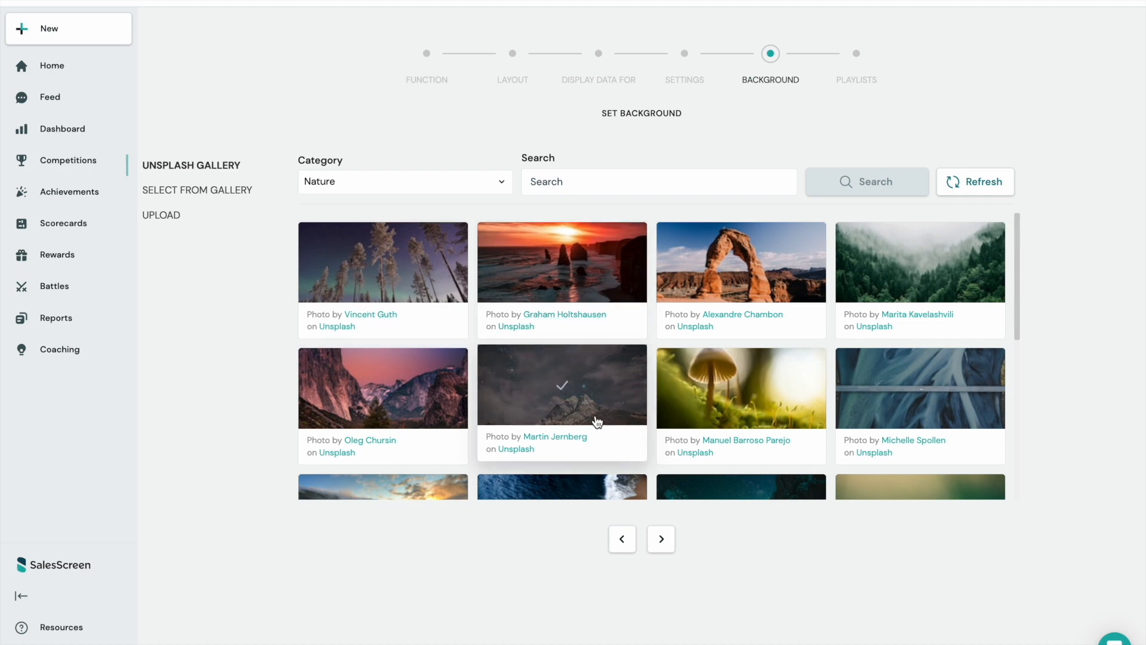
click(659, 539)
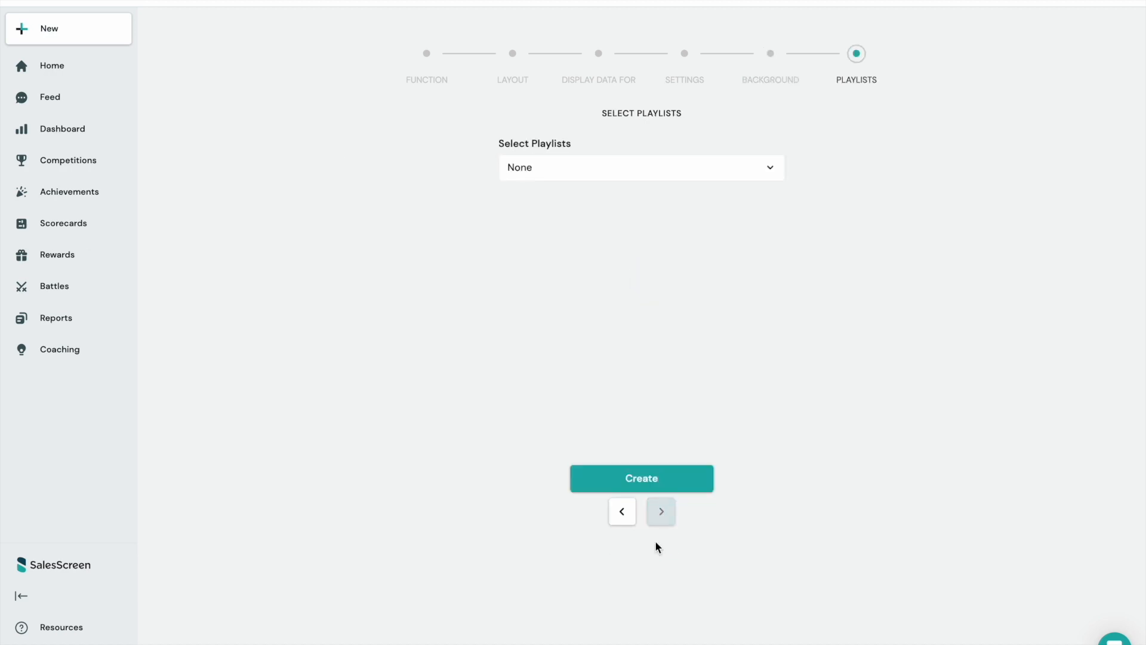
Assign the slide to My First Playlist and create it
click(775, 174)
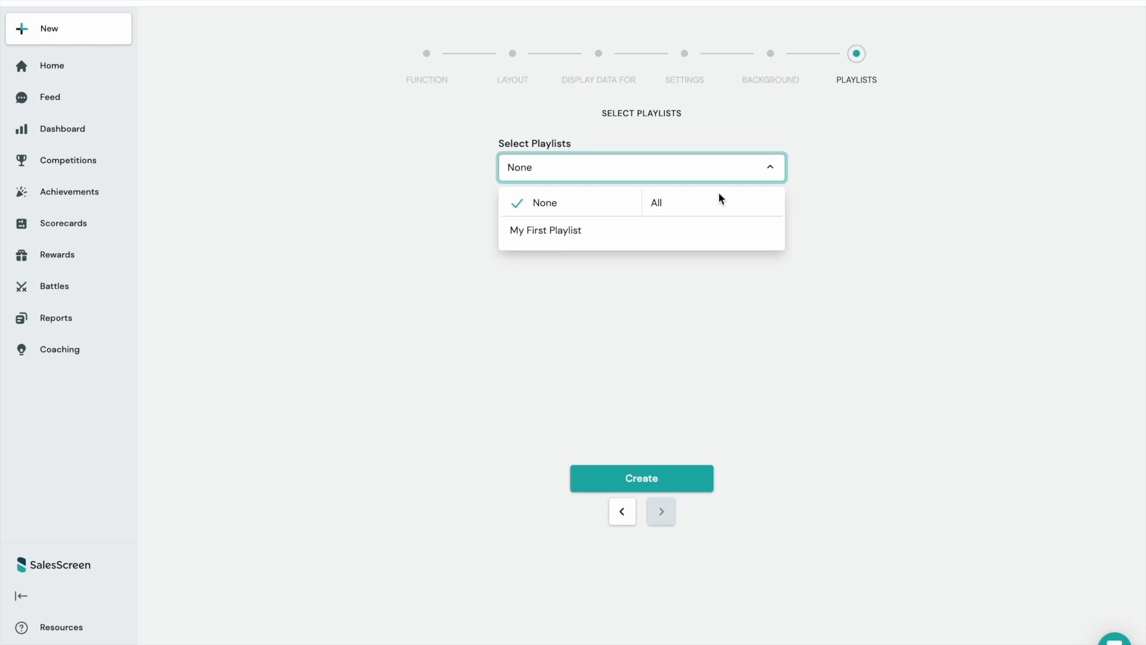
click(594, 242)
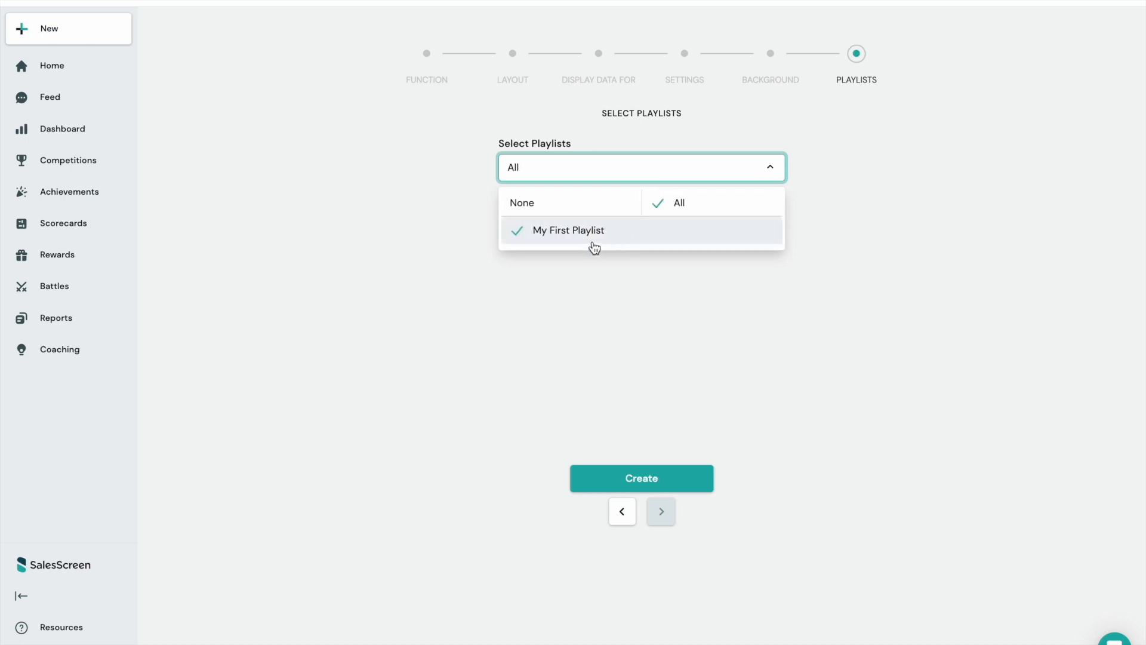
click(687, 376)
click(669, 486)
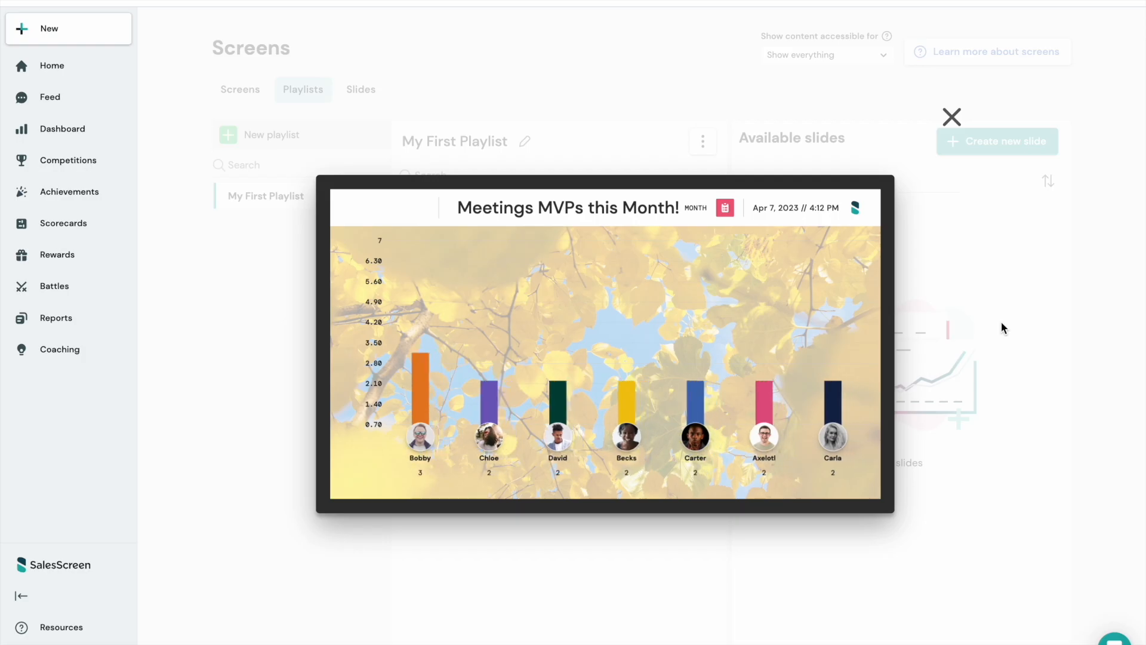
Start another slide built from scratch with the Leaderboard Value function in the Bar Chart Vertical layout
click(979, 141)
click(857, 341)
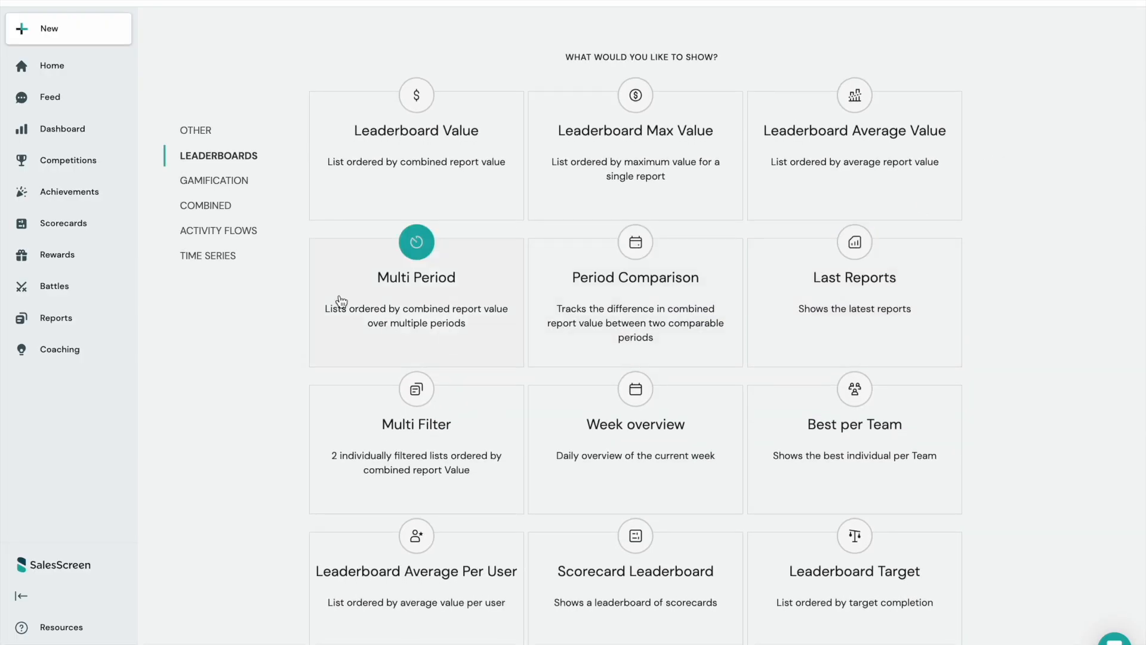
click(373, 159)
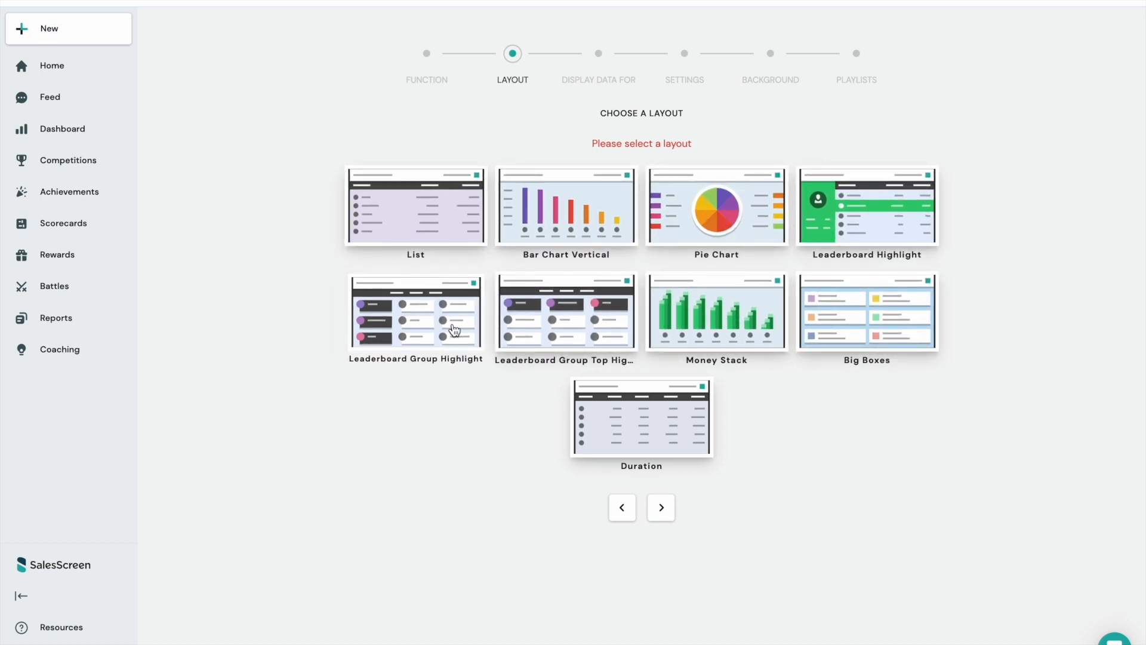
click(620, 212)
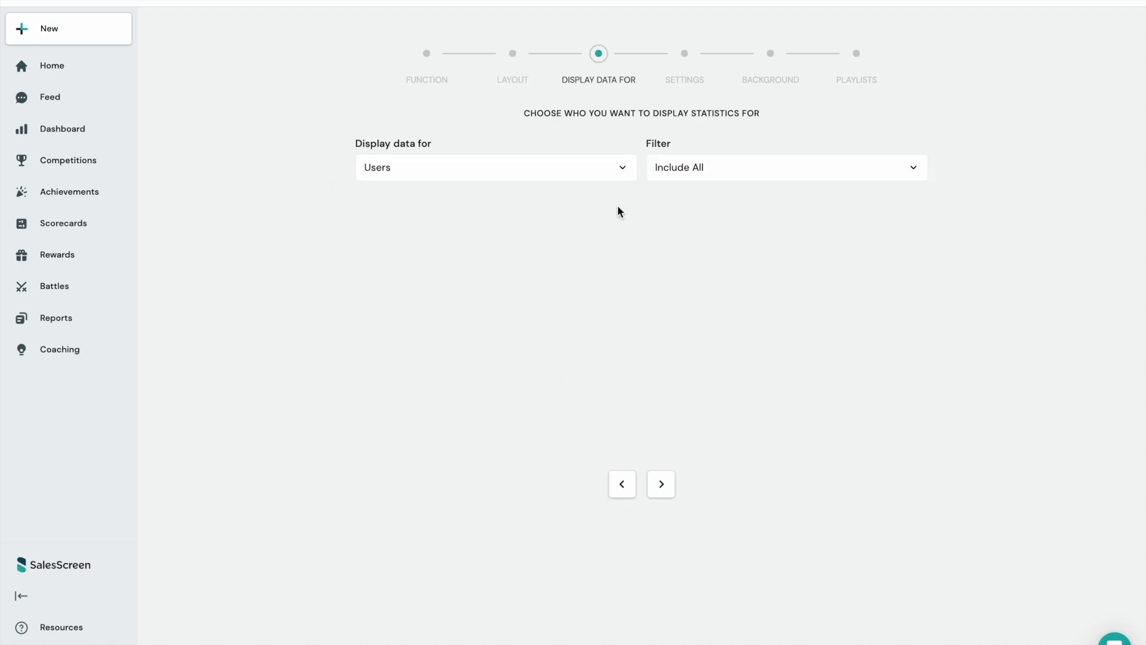
Keep the leaderboard displaying data for Users with the Include All filter and proceed to its settings
click(625, 175)
click(626, 176)
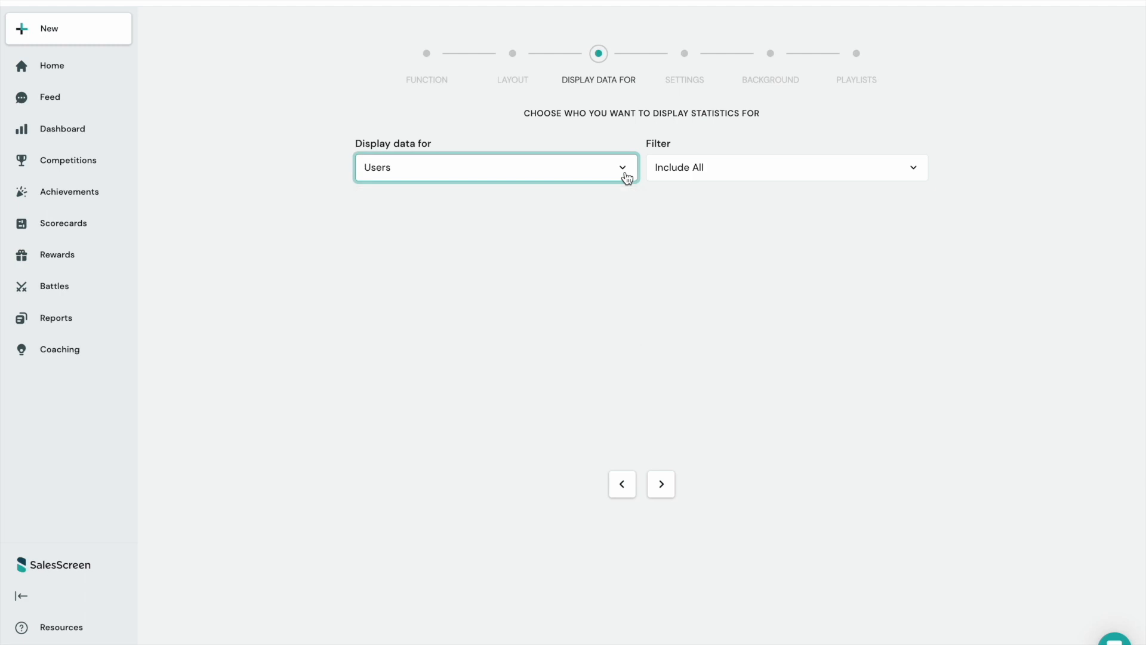
click(768, 174)
click(768, 174)
click(669, 493)
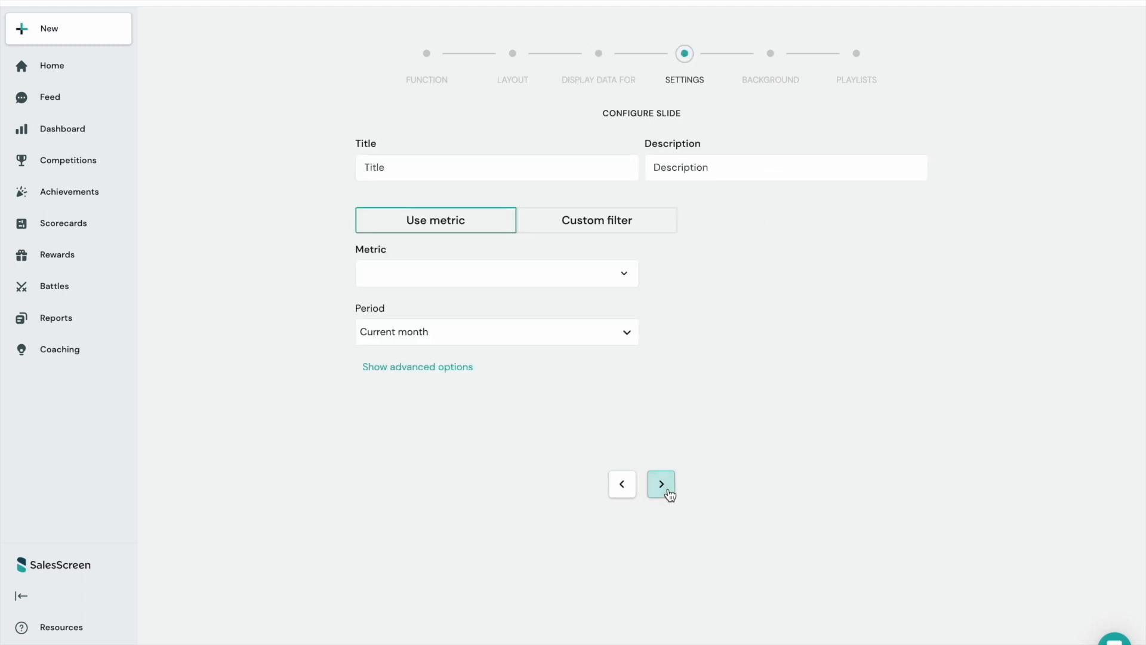
Configure the slide with the Meetings Quantity metric, the title "Meetings MVPs this Month!" and the description "Meetings Leaderboard"
click(605, 281)
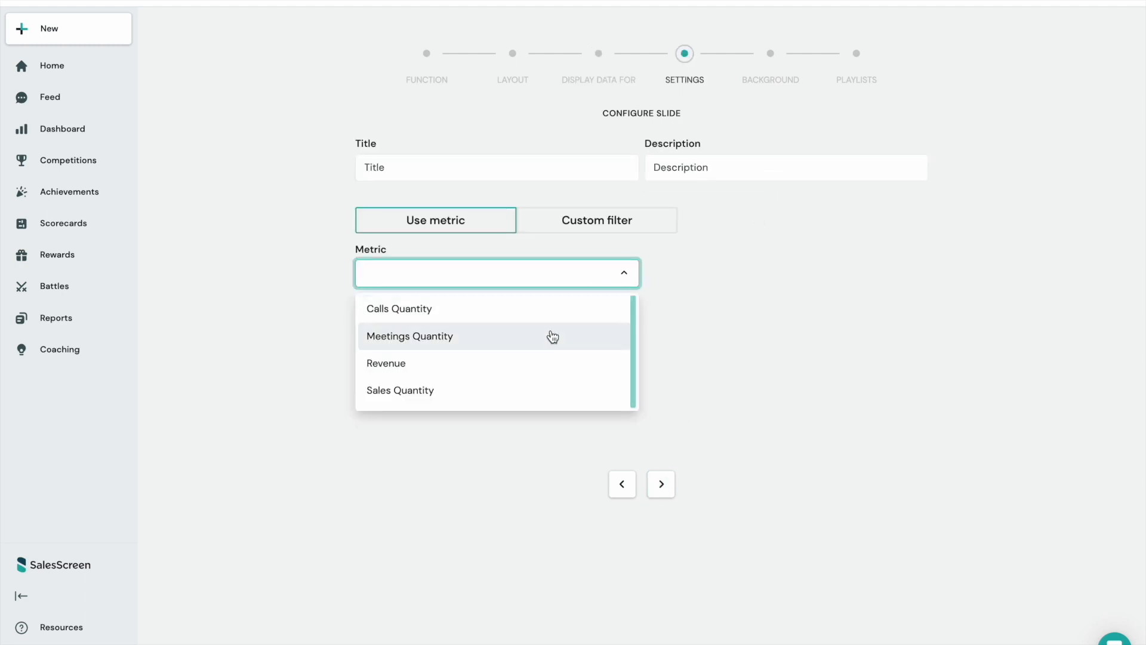
click(552, 338)
click(510, 168)
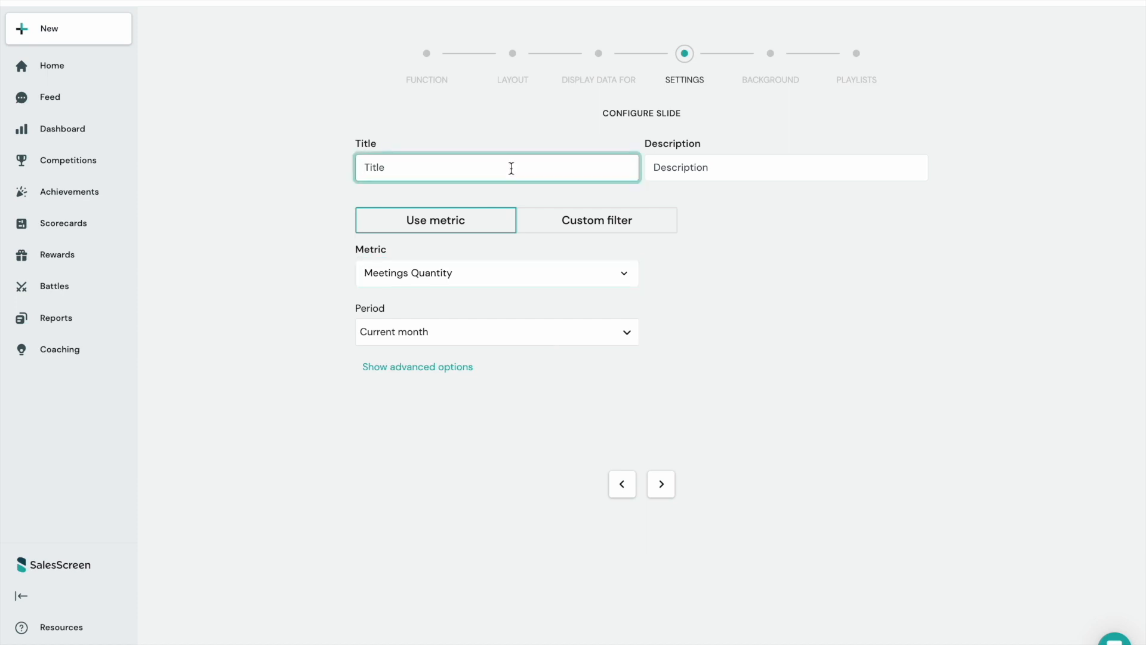
text(Meetings MVPs this Month!)
click(723, 173)
text(Meetings Leaderboard)
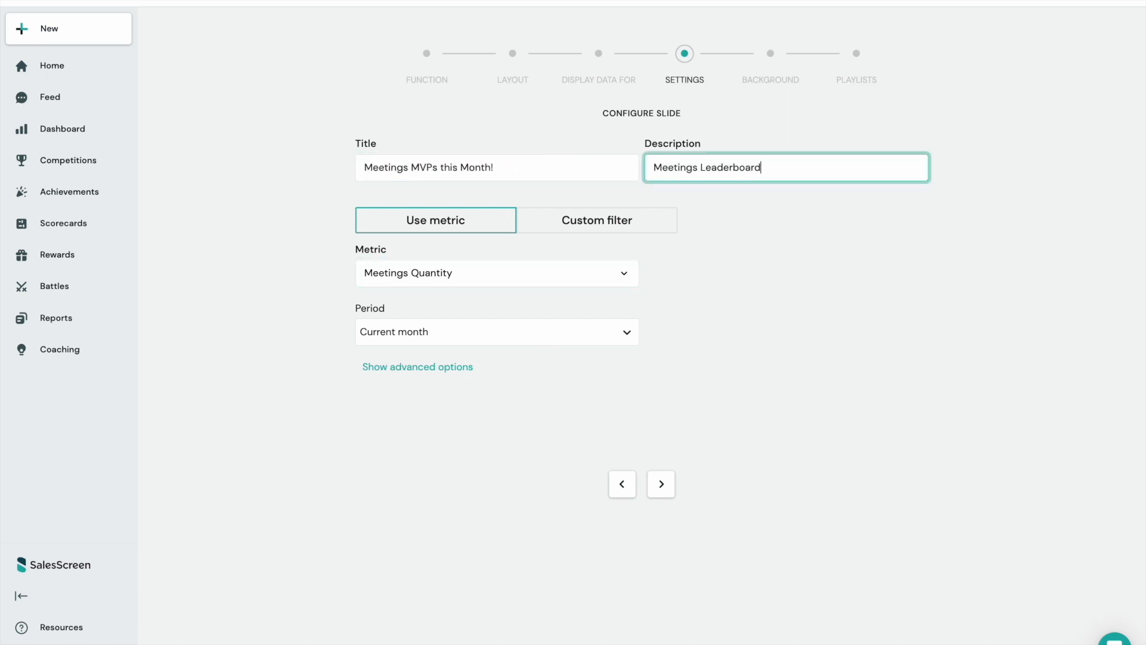
click(661, 485)
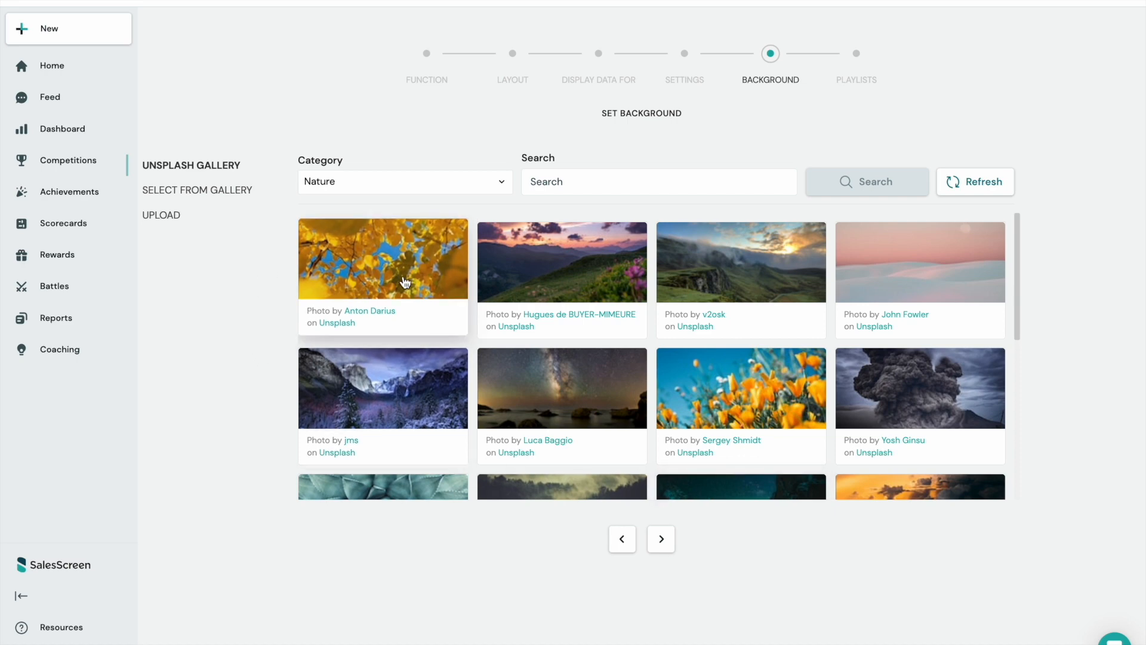
Use the yellow autumn leaves photo as background, assign the slide to My First Playlist and create it
click(383, 266)
click(662, 539)
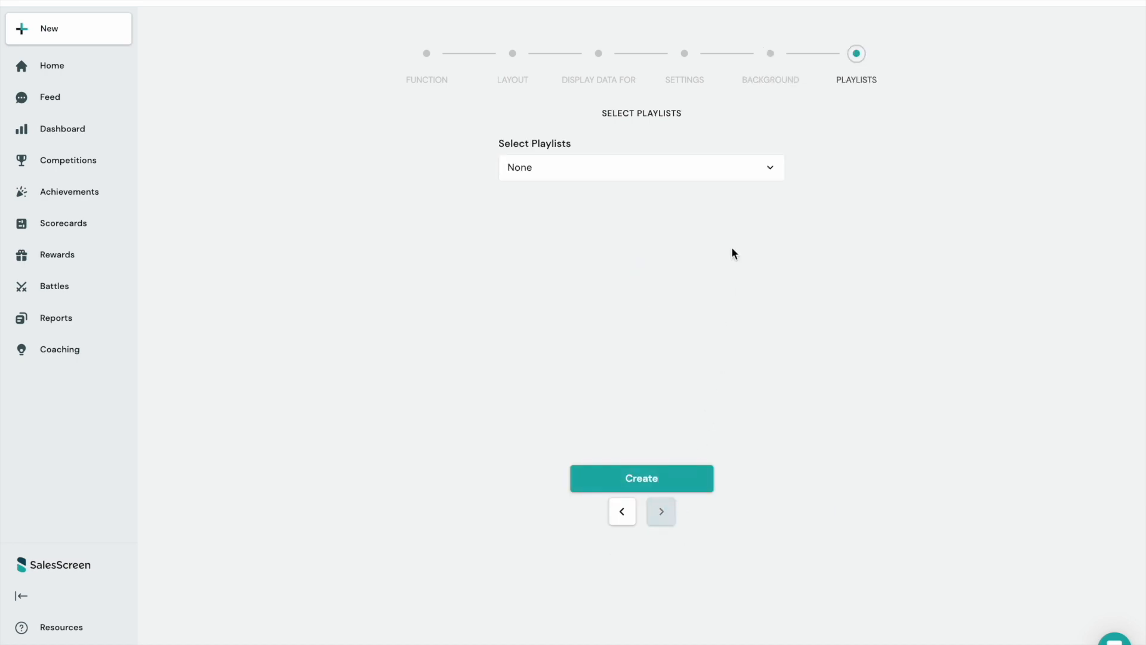
click(738, 174)
click(690, 232)
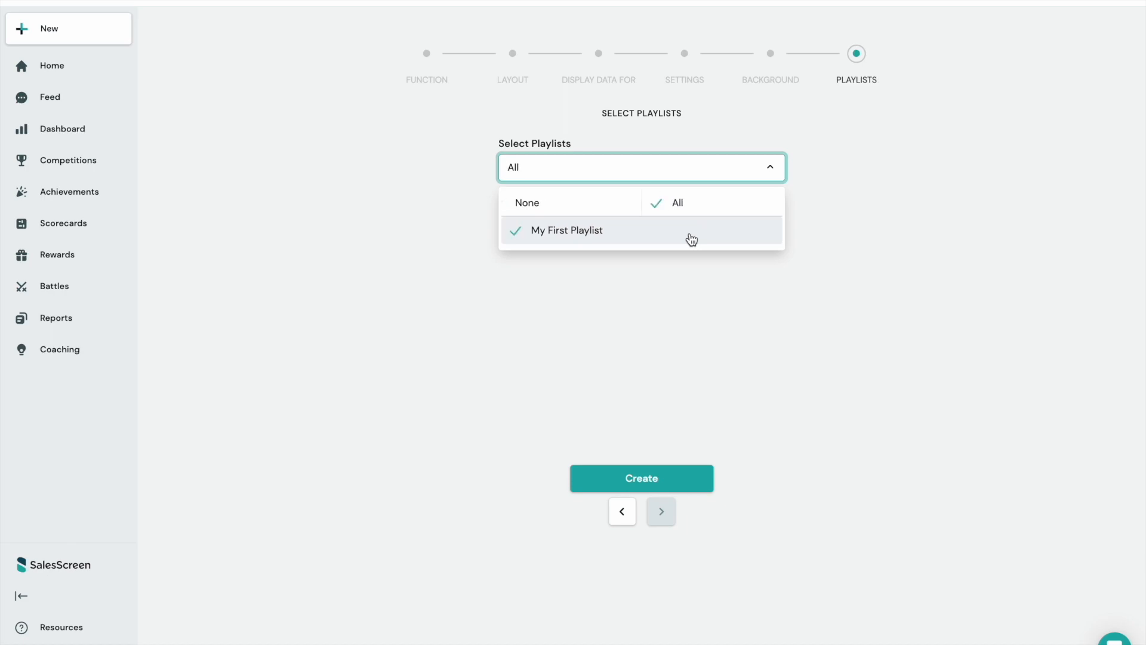
click(658, 480)
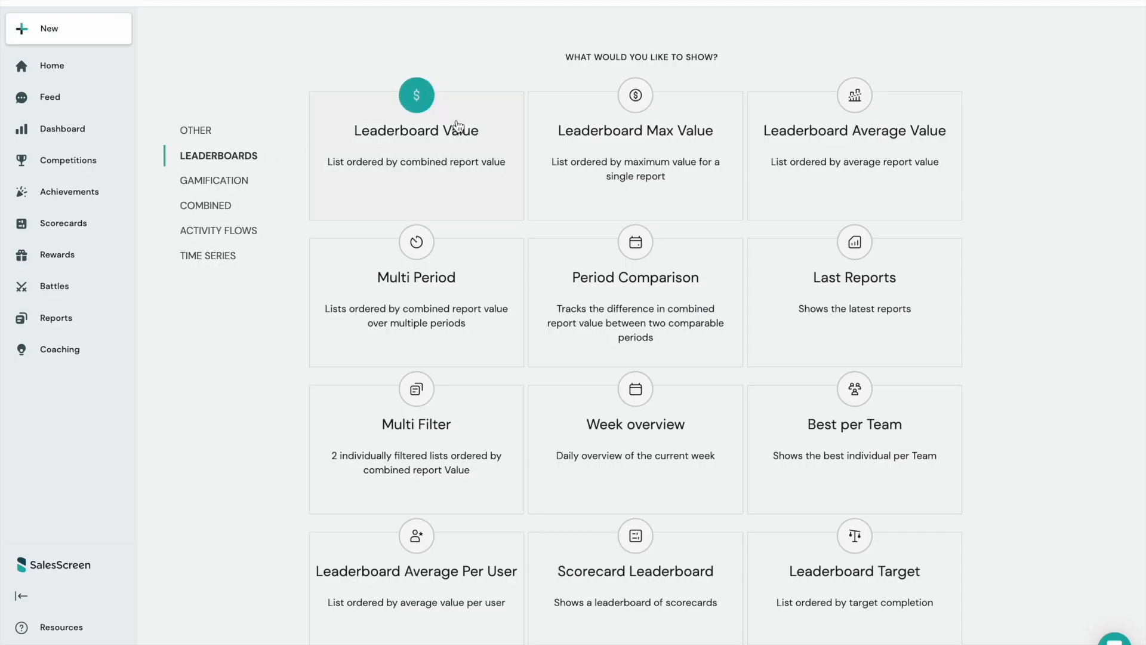
Set up a new slide with the Leaderboard Target function and Fill the Glass layout, keeping the default data selection
scroll(686, 388, down, 1)
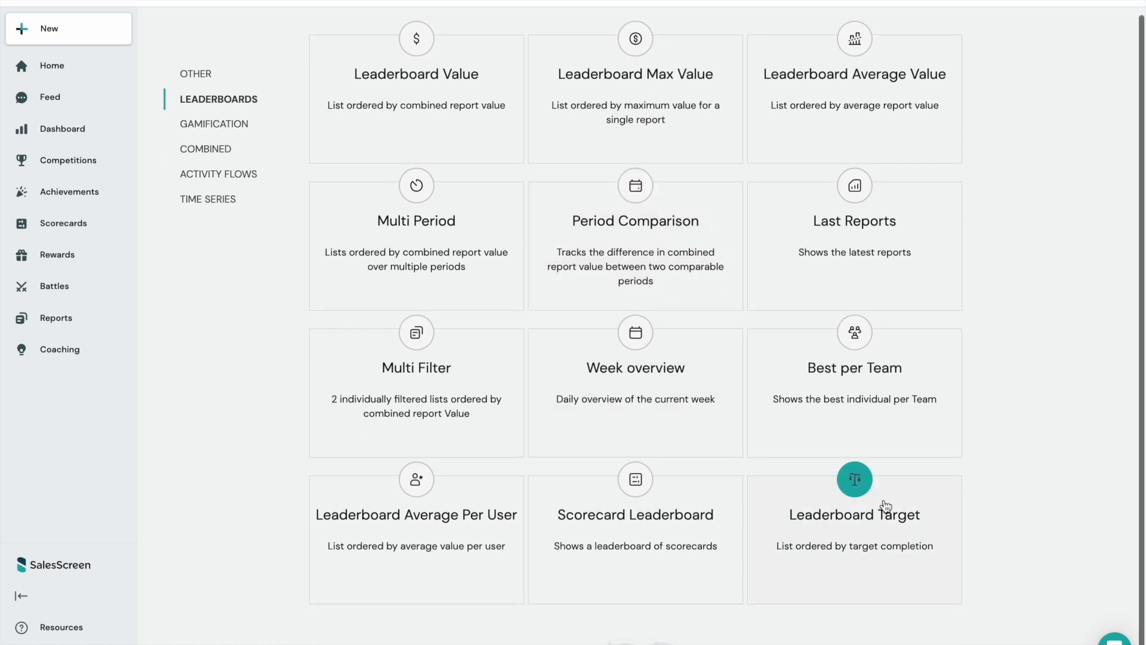
click(905, 539)
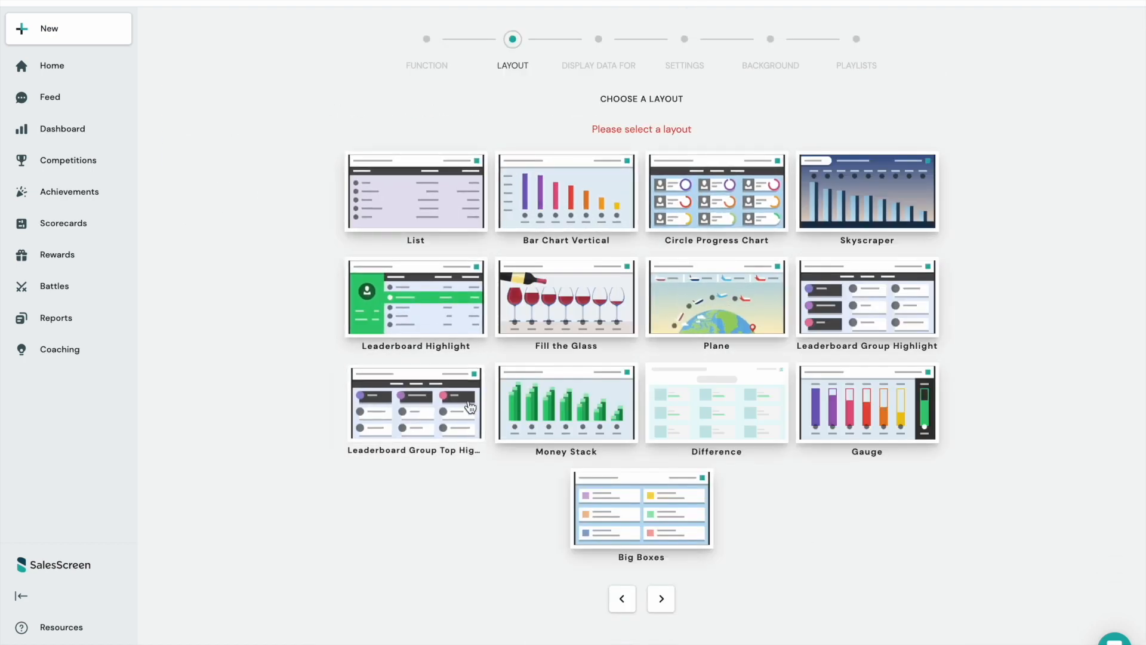
click(567, 316)
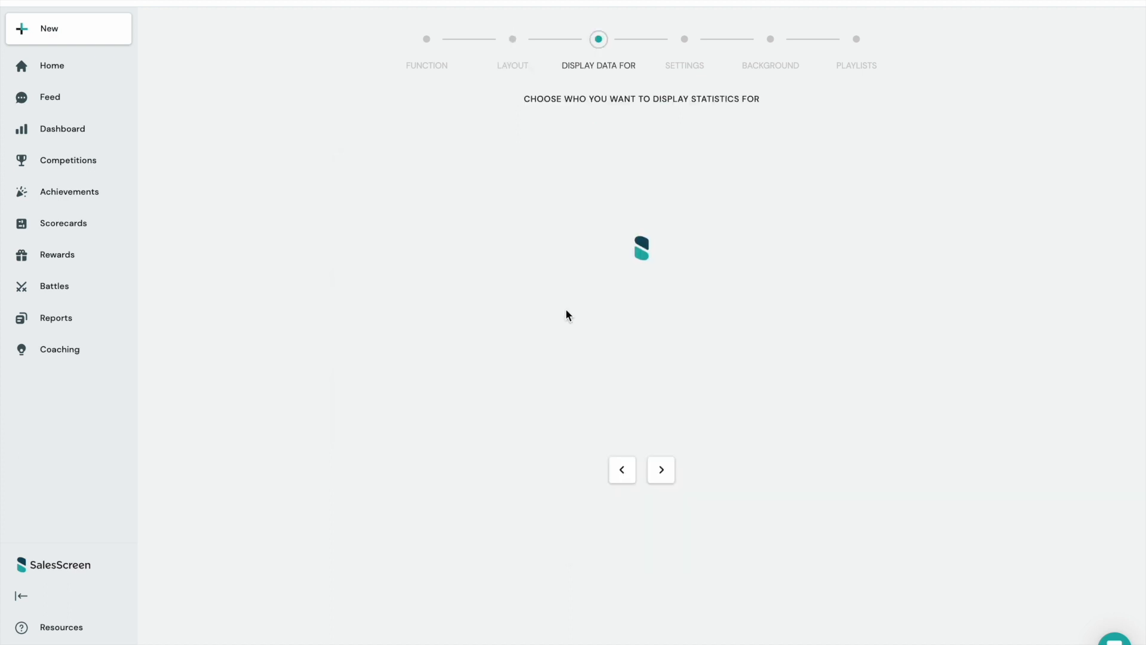
click(661, 469)
Set the slide's metric to Calls Quantity and its period to Current week
click(622, 260)
click(534, 295)
click(507, 323)
scroll(475, 470, down, 7)
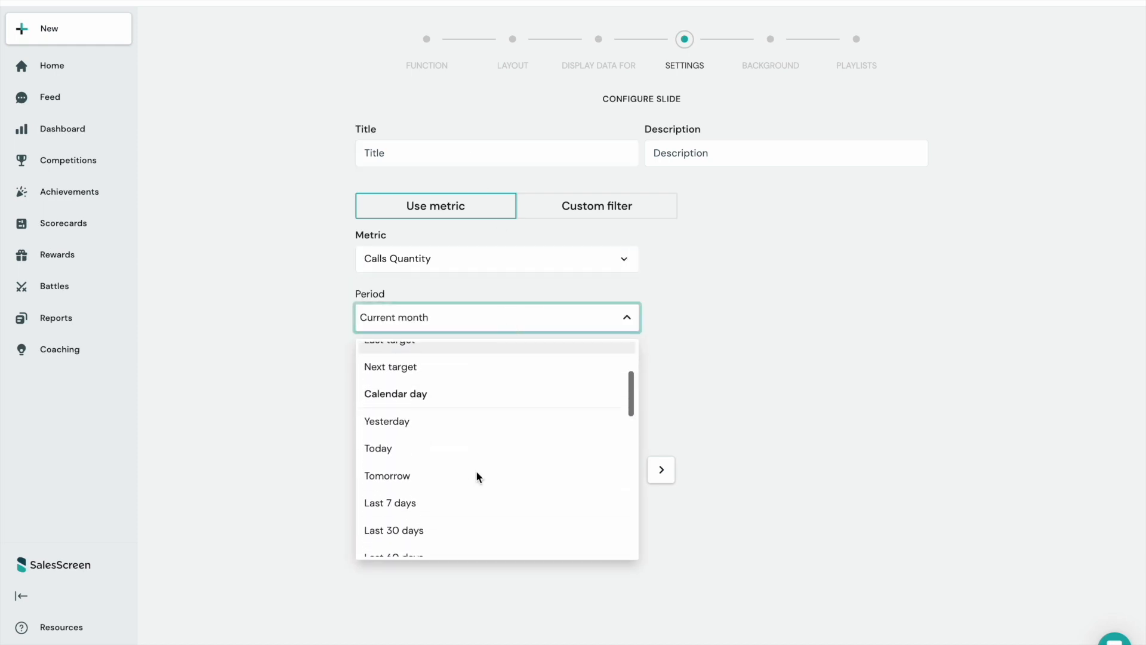
click(475, 471)
Title the slide "Last Call!", describe it as "Weekly Calls Quotas" and proceed to the background choice
click(496, 153)
text(Last Call)
text(!)
click(786, 154)
text(Weekly Calls Quo)
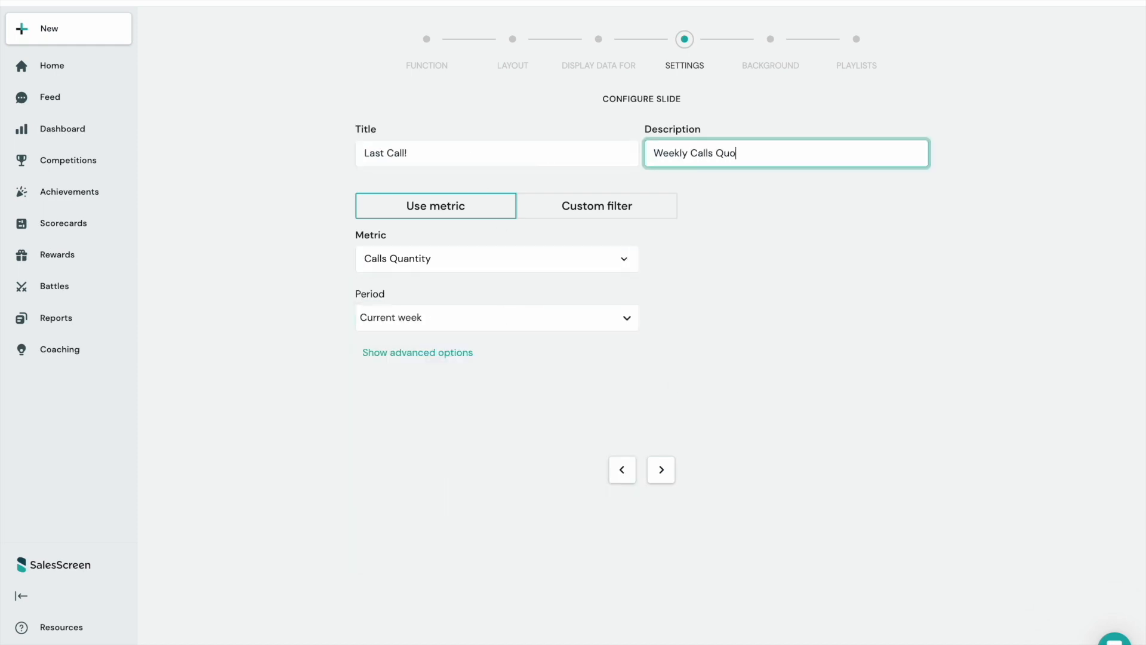
click(672, 478)
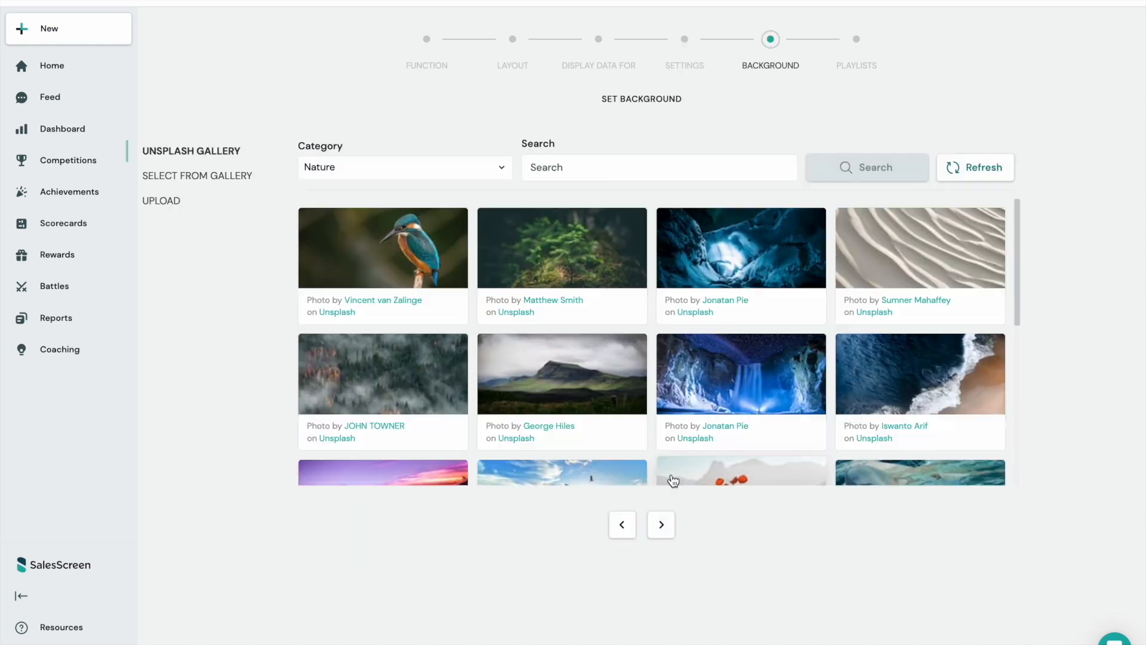
Skip choosing a background, assign the slide to all playlists and create it
click(661, 524)
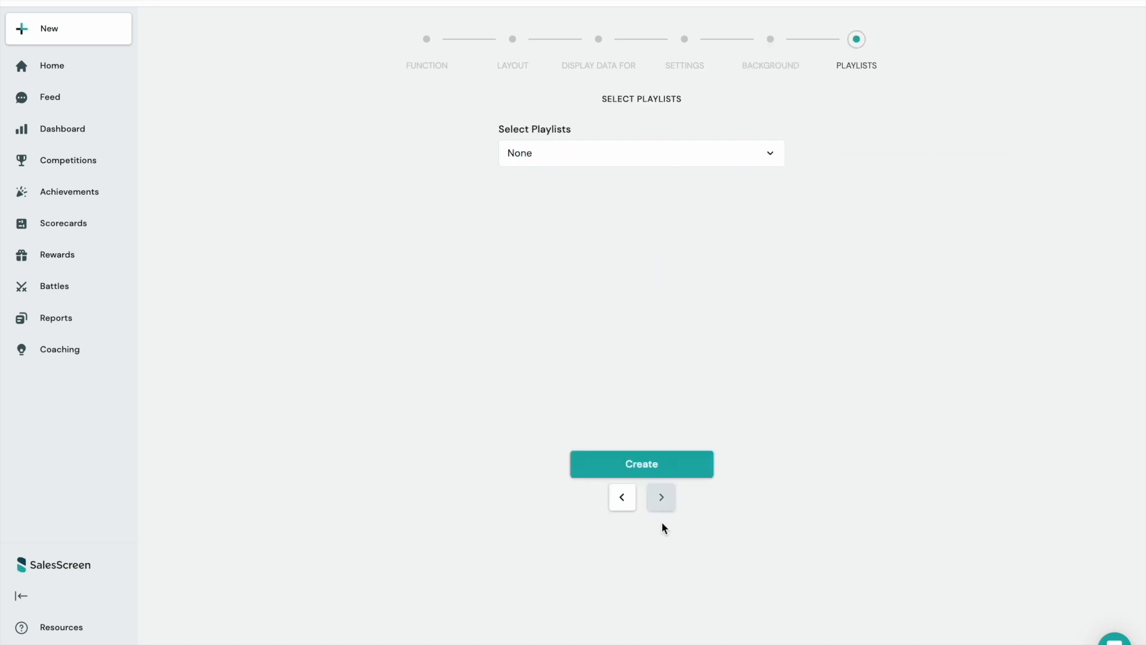
click(708, 156)
click(669, 187)
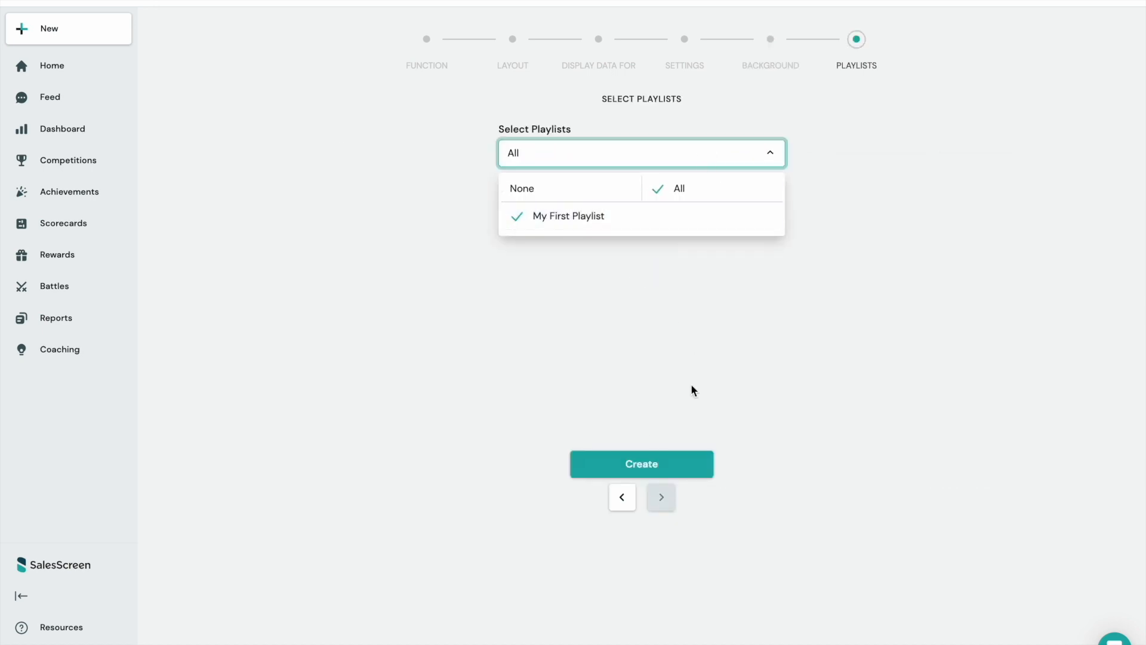
click(668, 463)
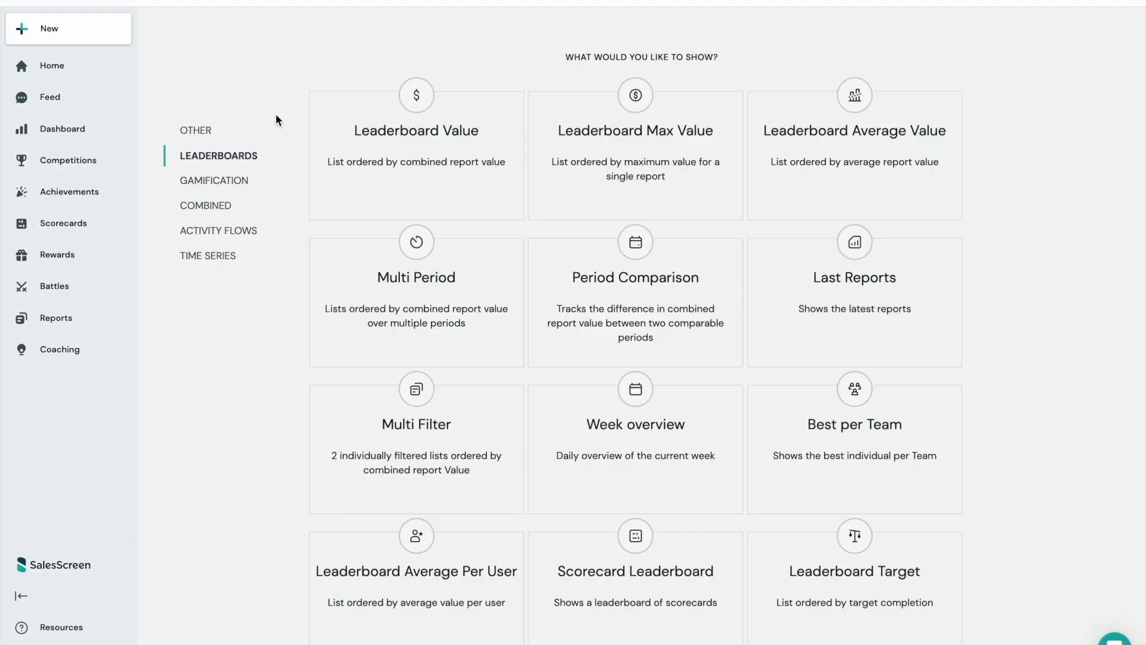
Choose the Birthdays function and the Birthdays layout for another new slide
click(242, 128)
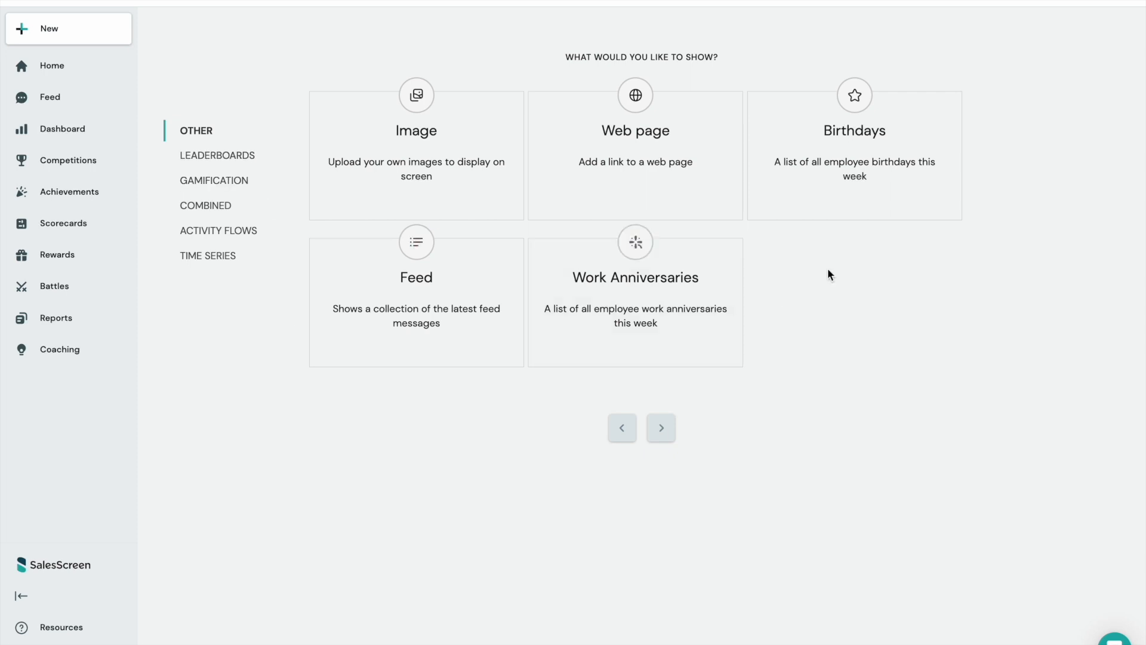
click(868, 187)
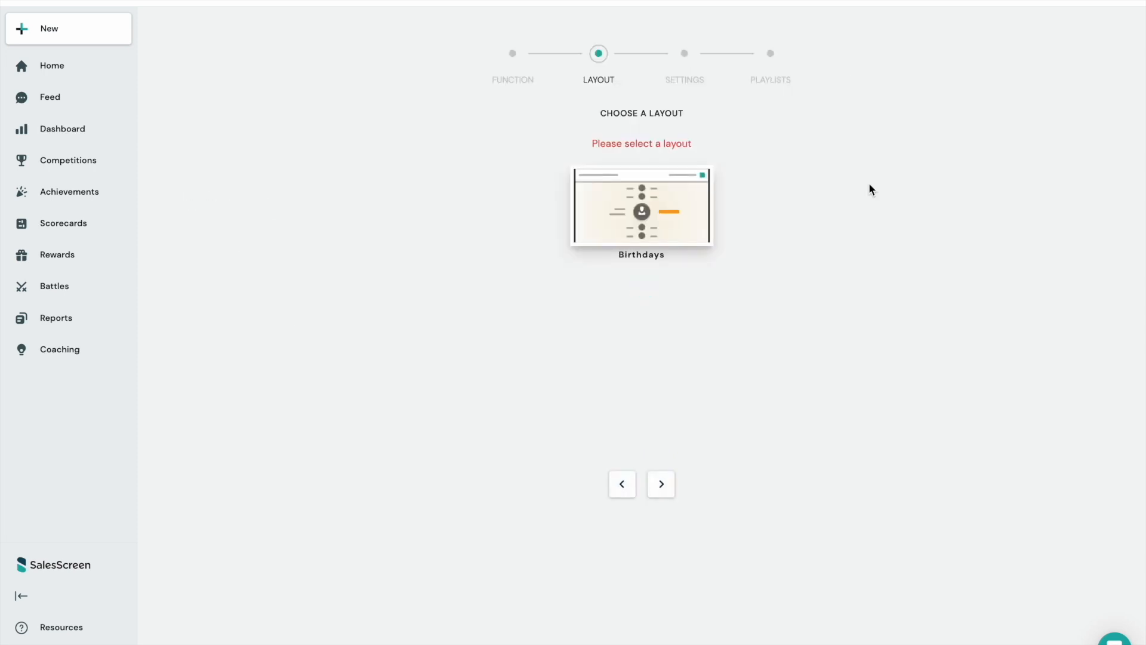
click(680, 210)
Title the slide "Happy birthday to...", describe it as "Upcoming Birthdays" and proceed to the playlist selection
click(547, 170)
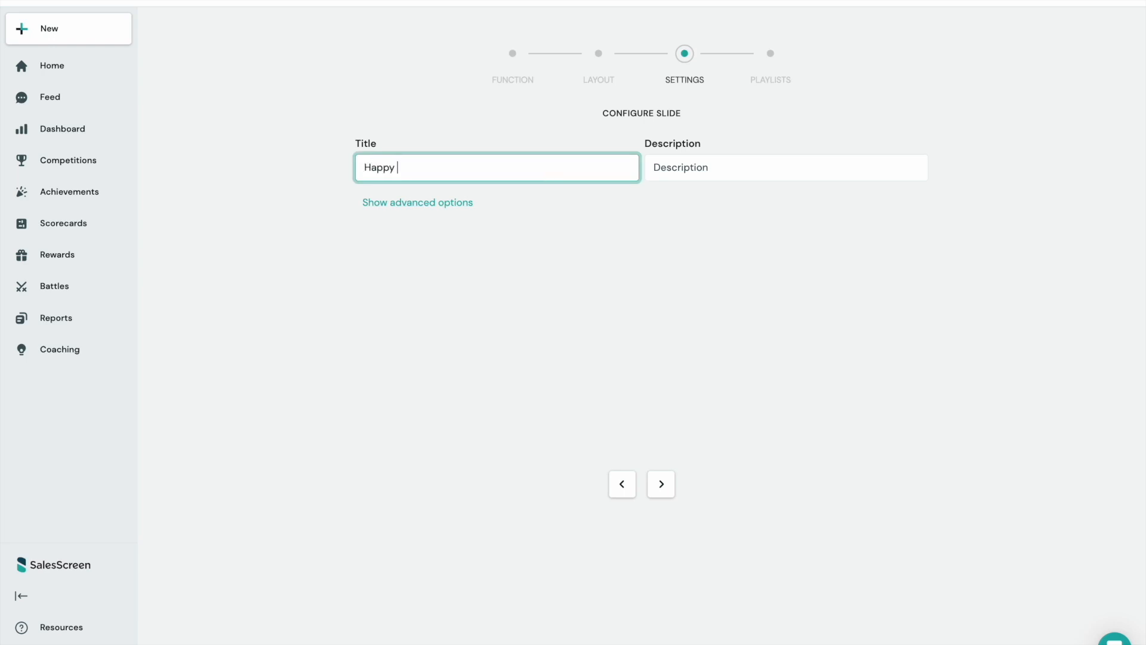
click(739, 166)
text(Upcoming Birthdays)
click(662, 482)
Assign the birthdays slide to My First Playlist and create it
click(750, 171)
click(667, 235)
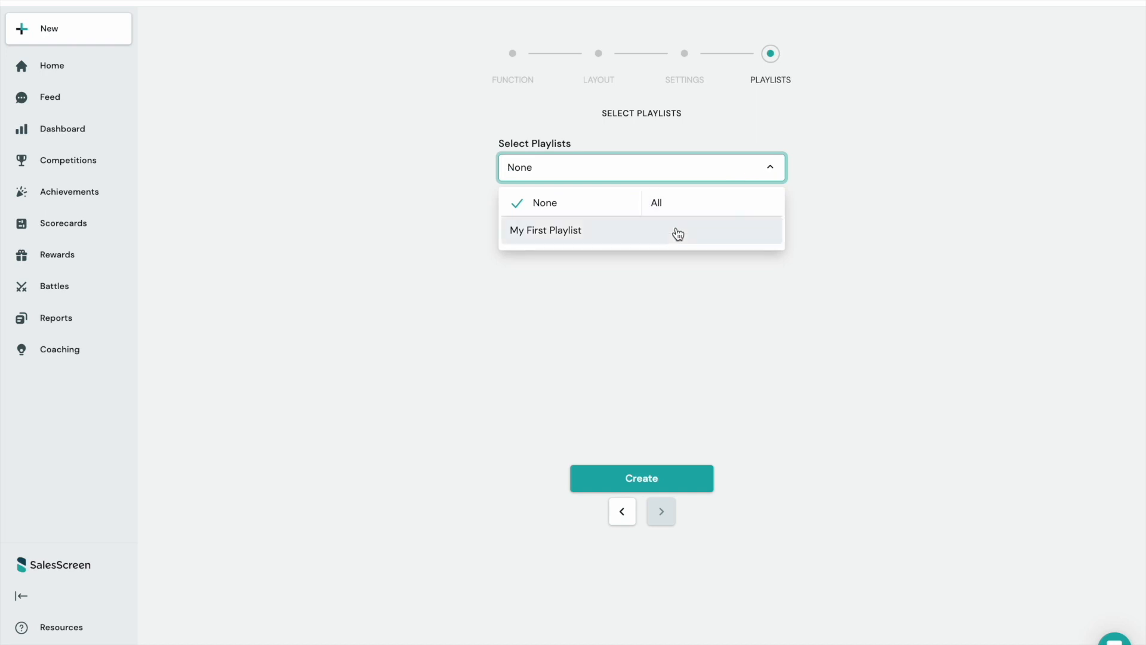
click(651, 481)
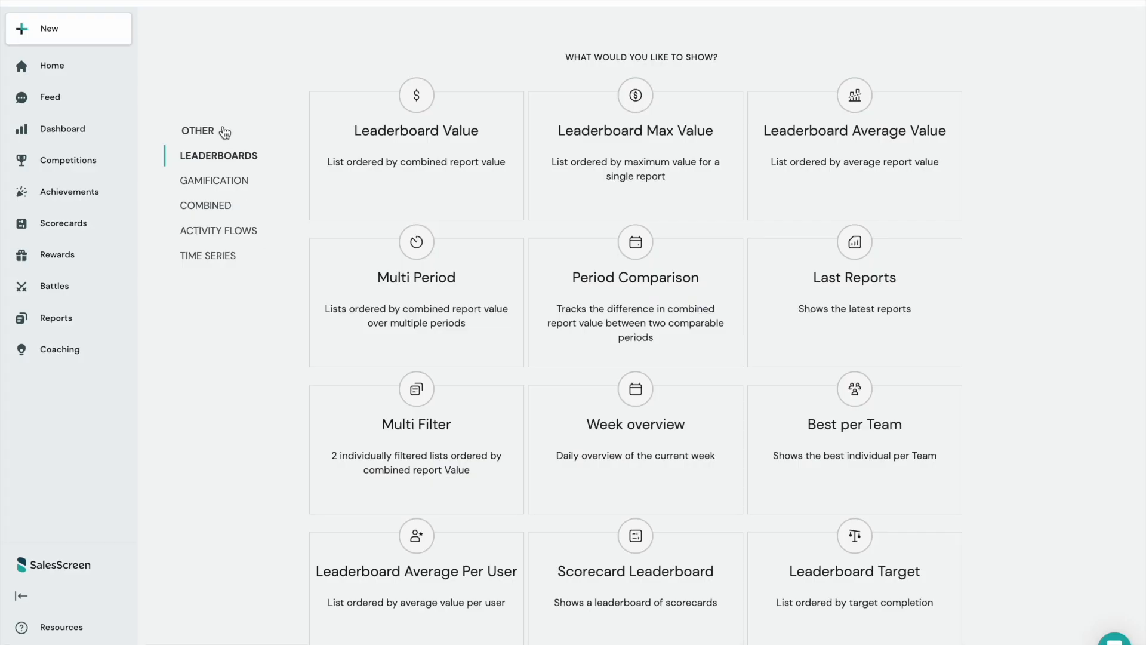
Choose the Image function with the Image with captions layout for another new slide
click(225, 130)
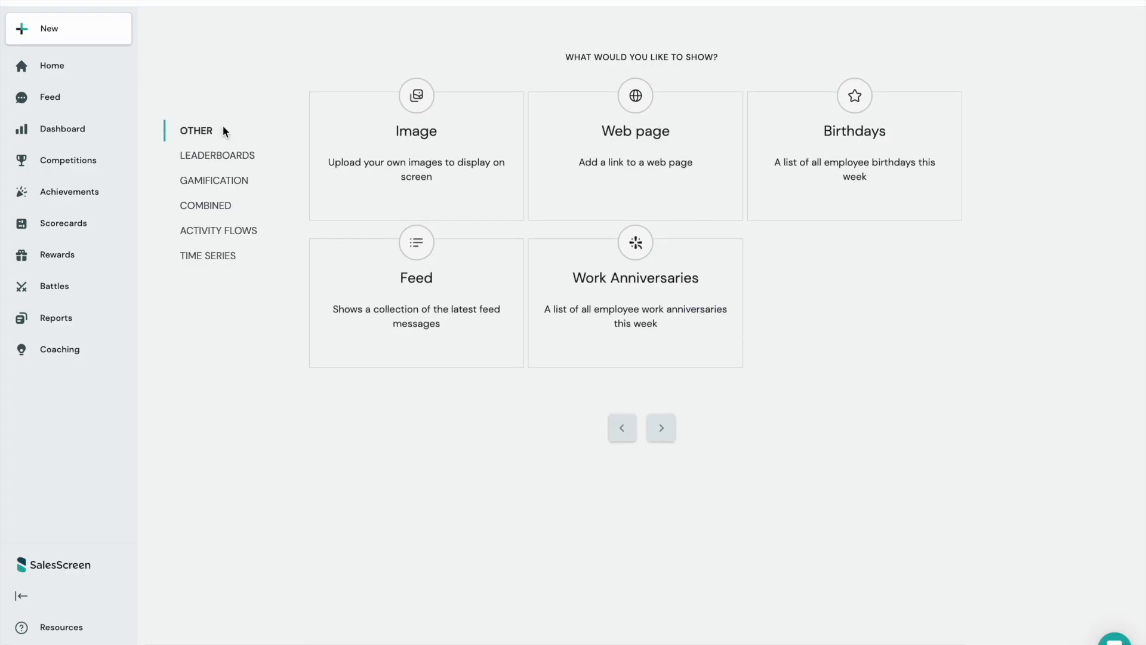
click(387, 178)
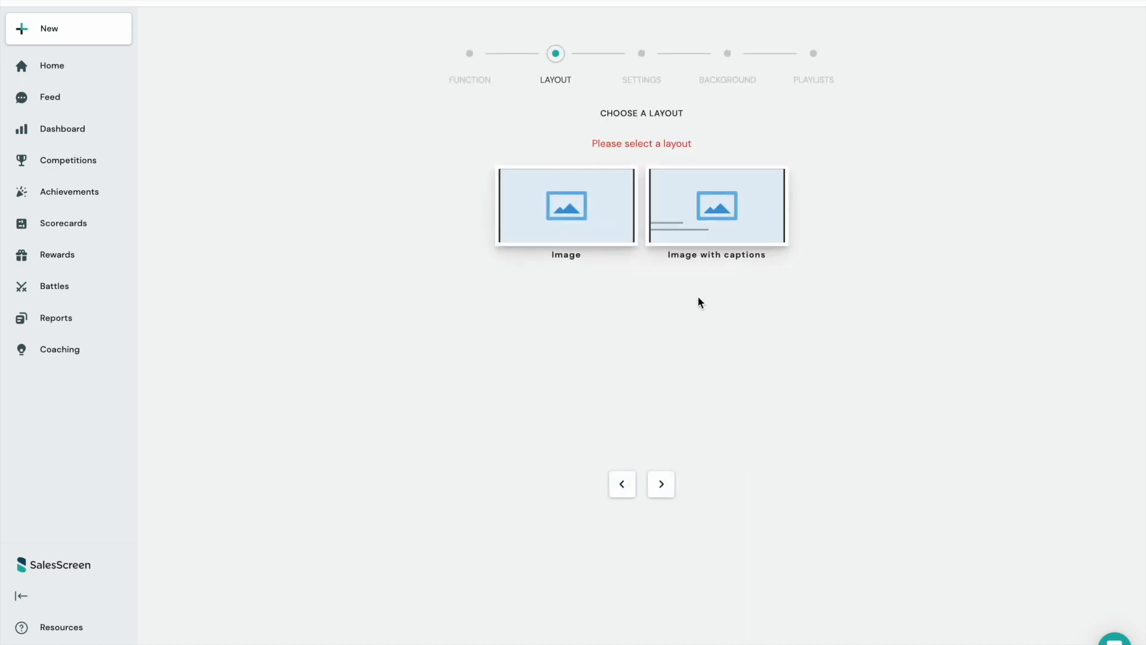
click(743, 220)
Title the image slide "2023 Company Kickoff!" and describe it as "We rang in the new year right :-)"
click(493, 174)
text(2023 Company Kickoff!)
click(689, 179)
text(We rang in the new year right :-))
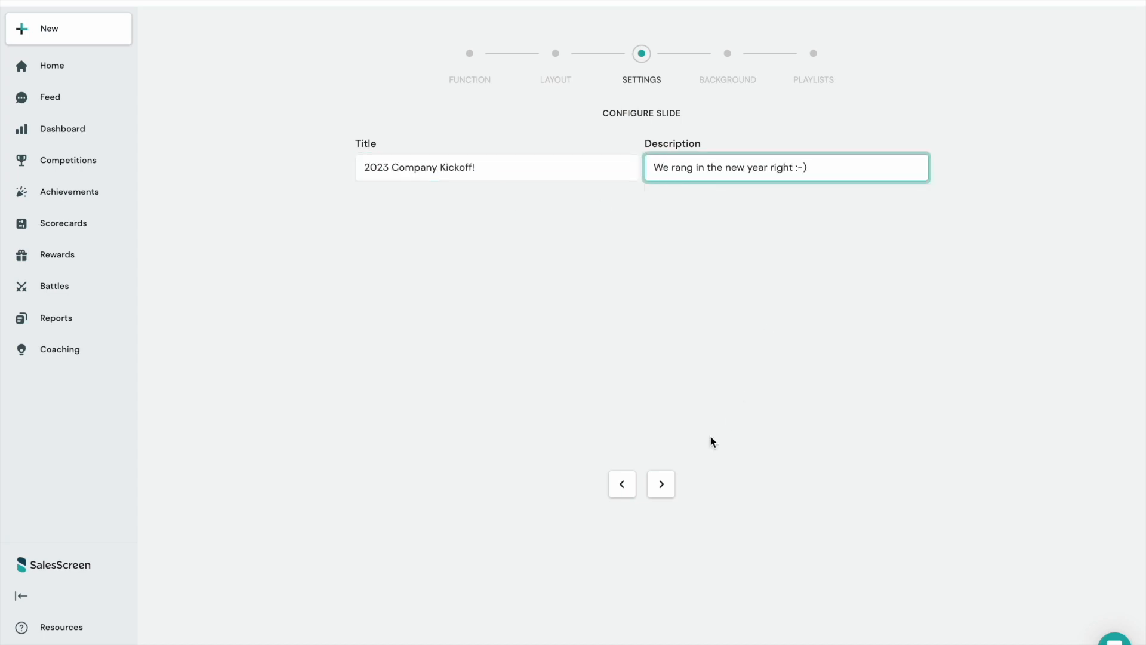
click(663, 484)
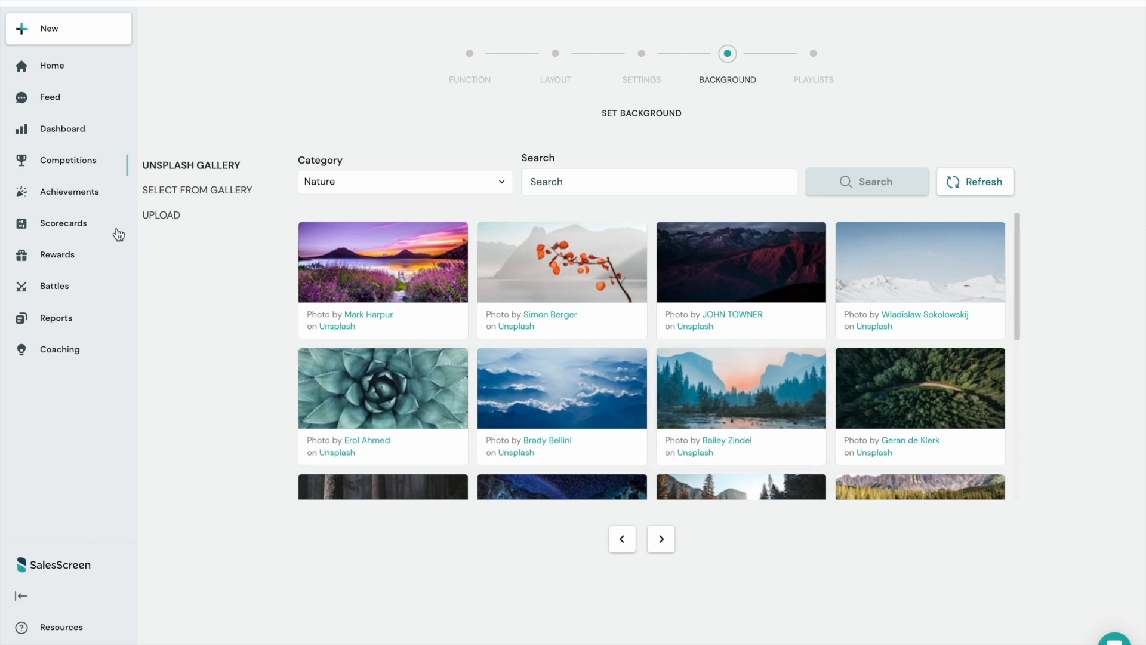
Upload Company Party.jpg from the Desktop as the slide's background, zoomed out fully within the crop frame, and save it
click(158, 216)
click(576, 296)
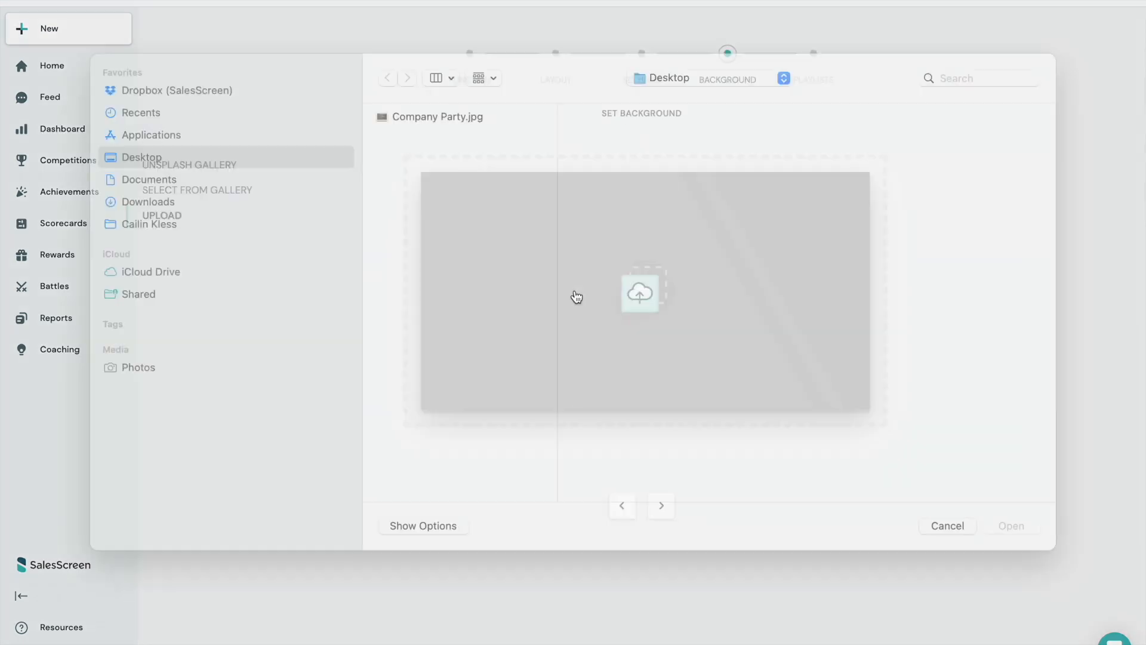
click(432, 142)
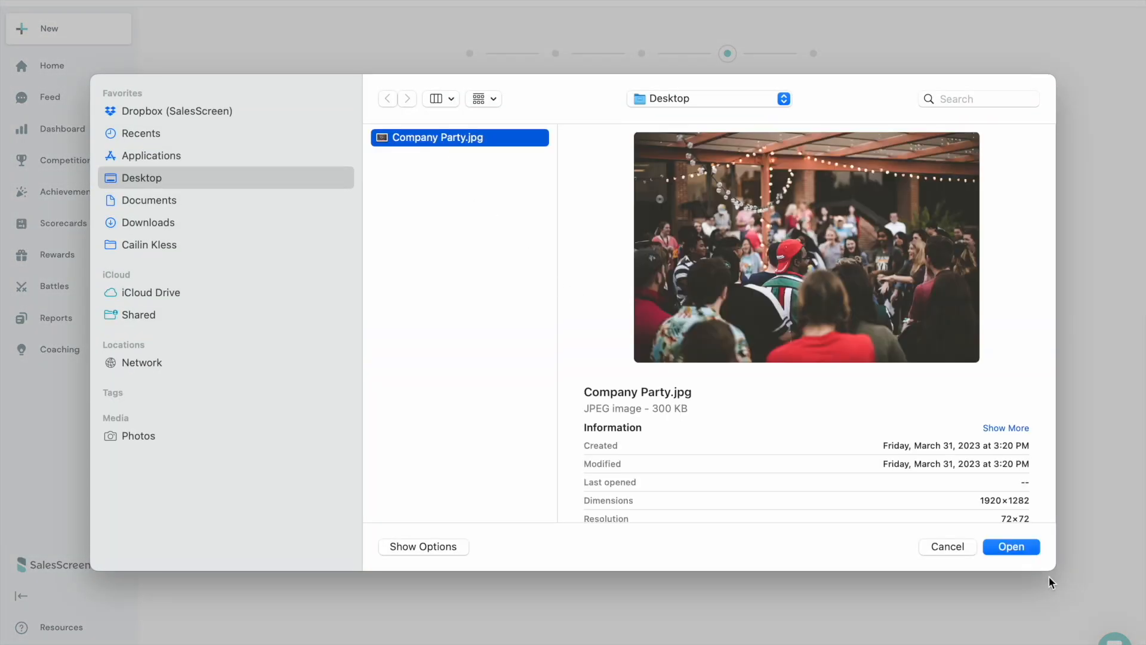
click(1013, 546)
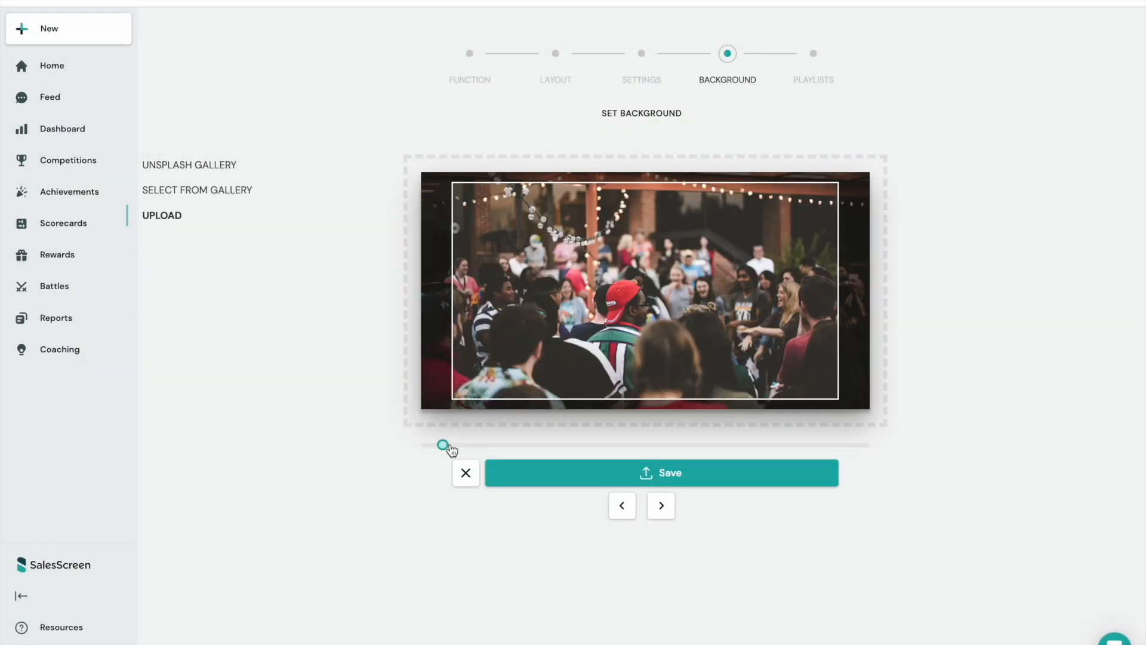
drag(446, 445, 403, 449)
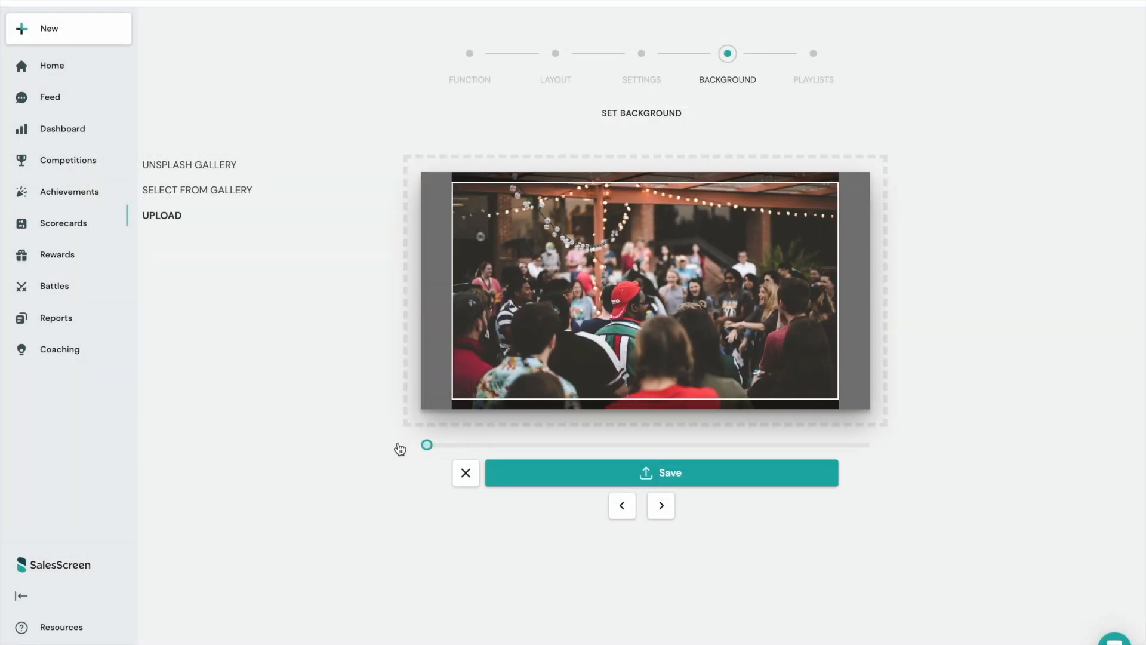
click(575, 475)
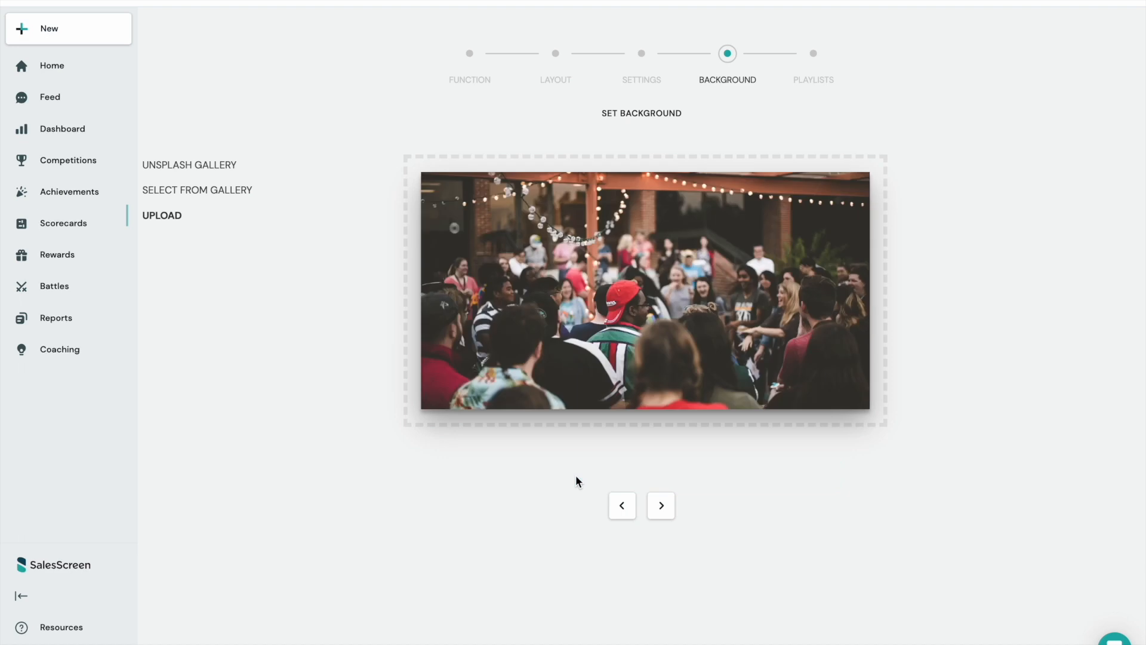
Assign the company kickoff image slide to My First Playlist and create it
click(661, 506)
click(776, 174)
click(740, 210)
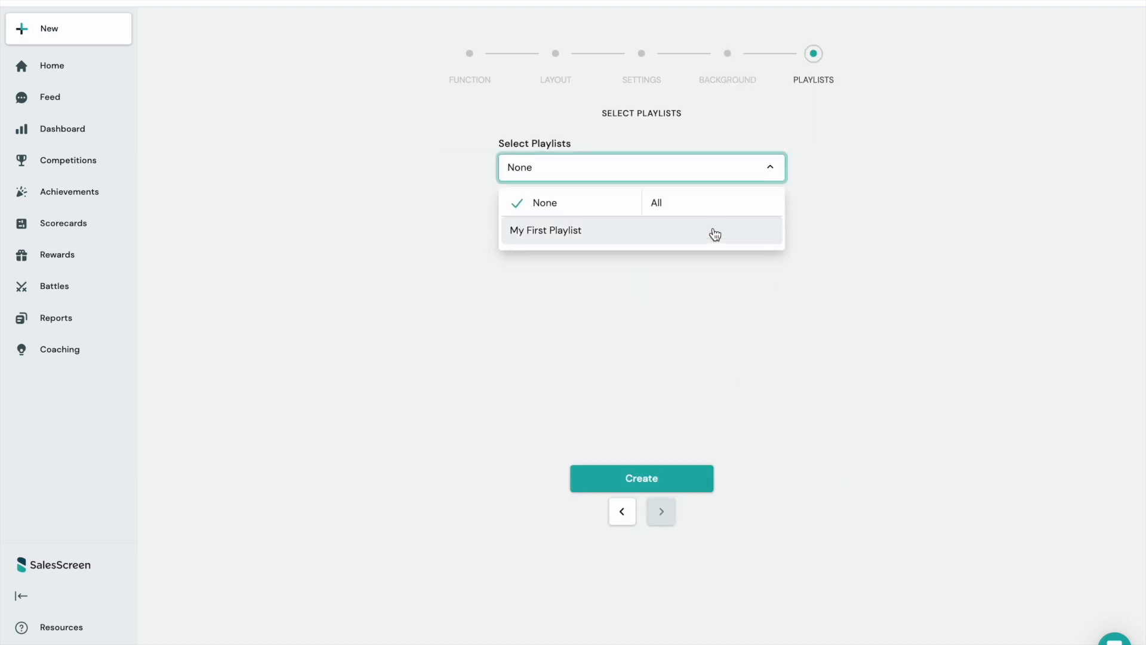
click(688, 471)
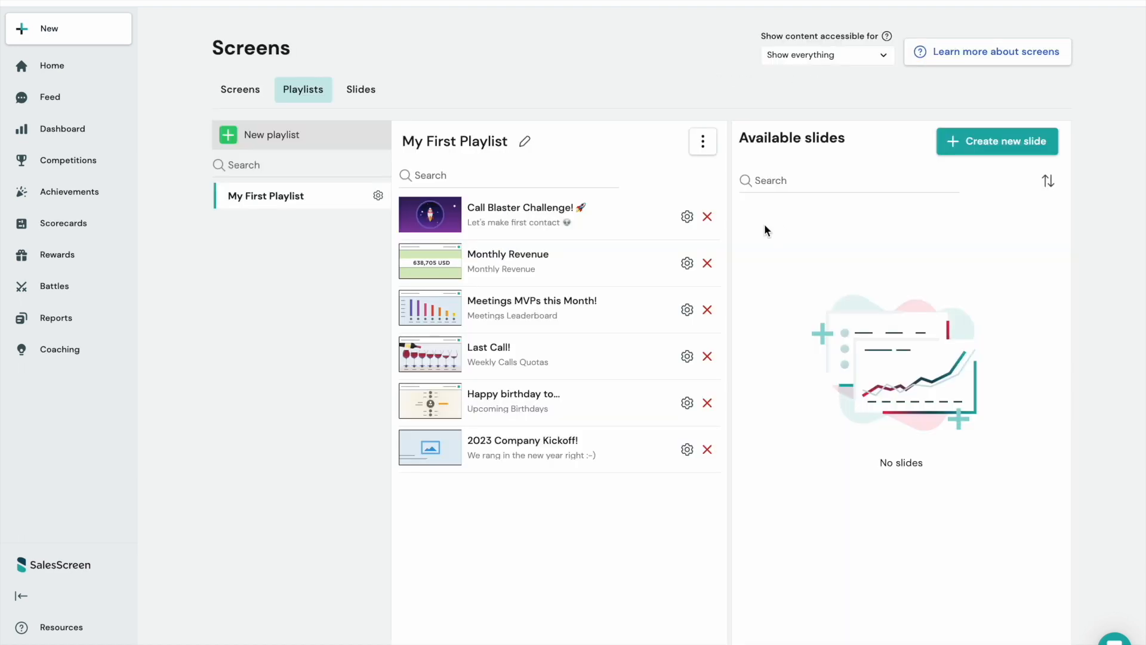
Open a preview of My First Playlist to see how its slides play
click(704, 143)
click(669, 227)
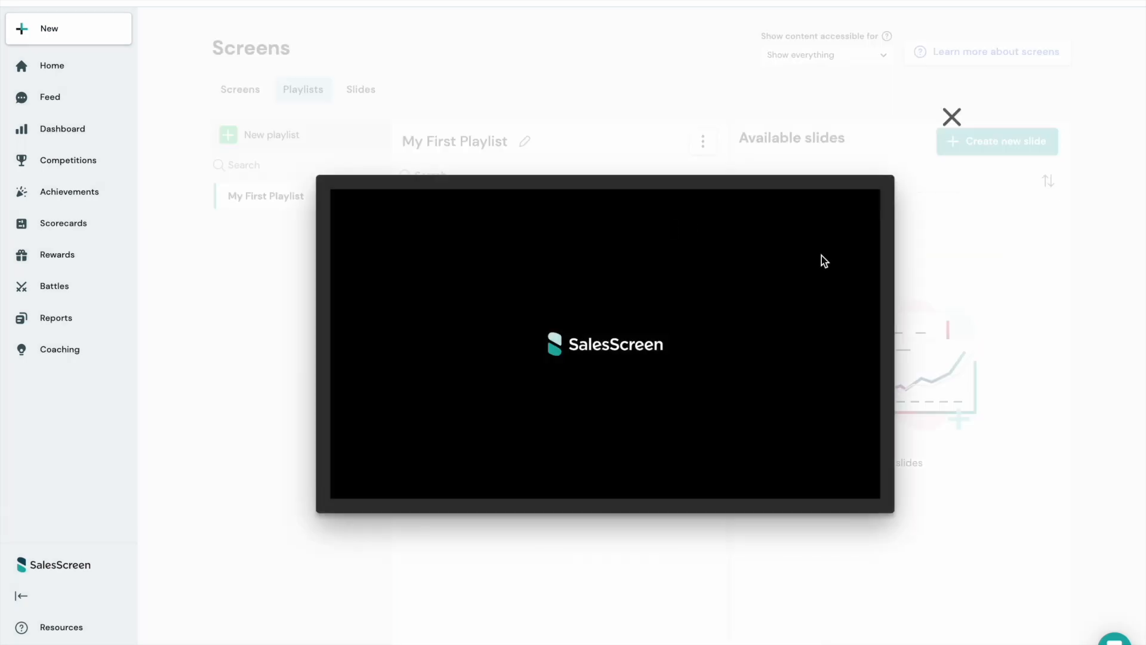